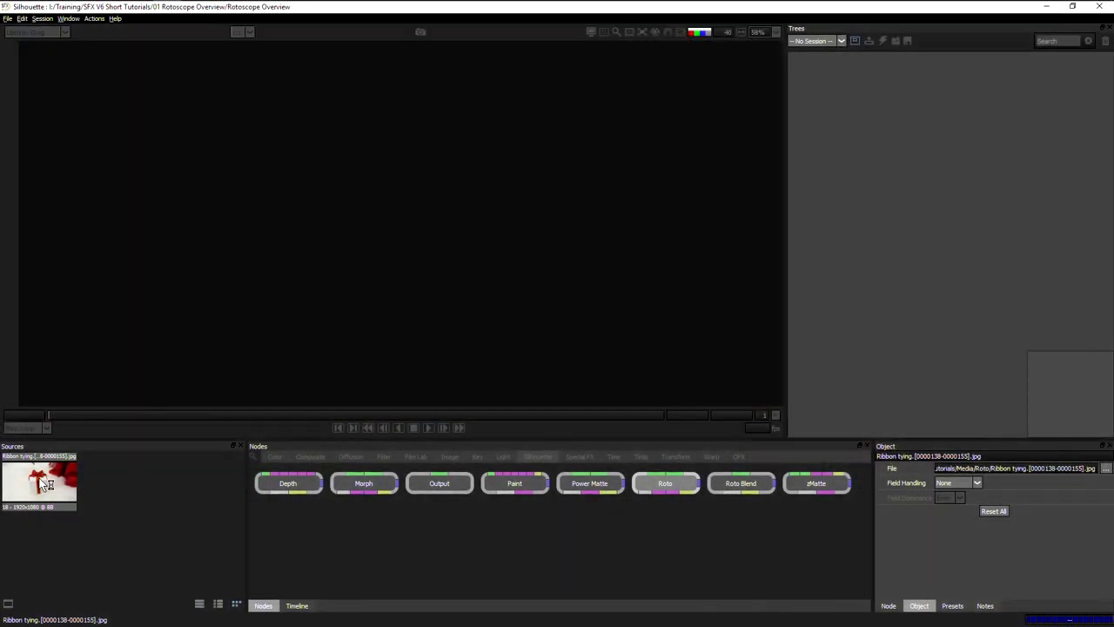
- Create a new session named Rotoscoping from the Ribbon tying clip, keeping the HDTV 24p (1920x1080) format
drag(43, 484, 886, 118)
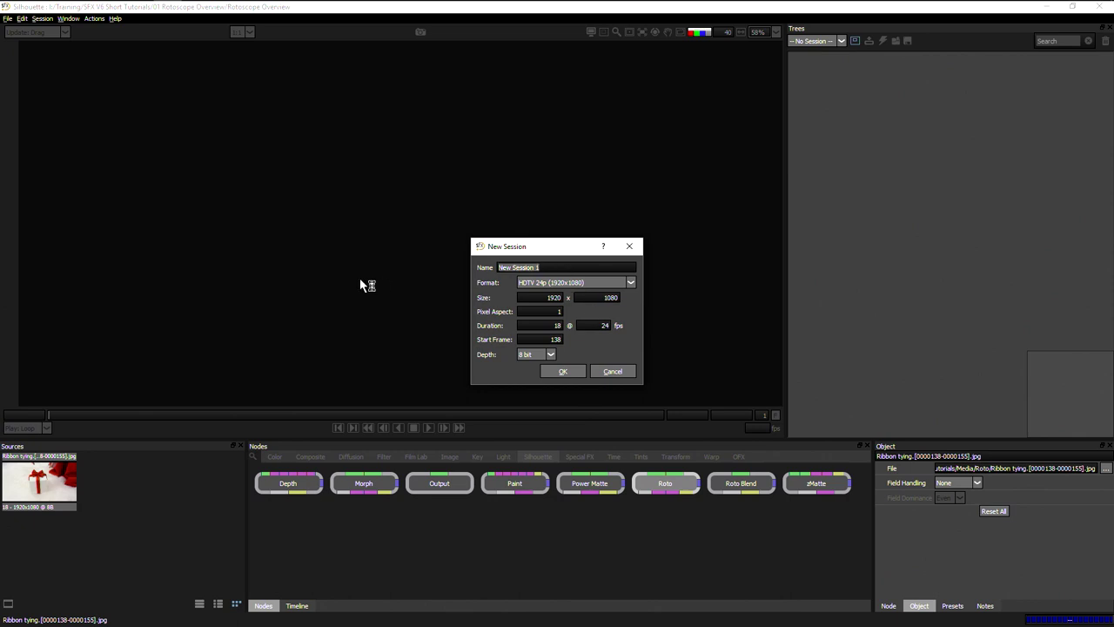
text(Rotoscoping)
click(563, 372)
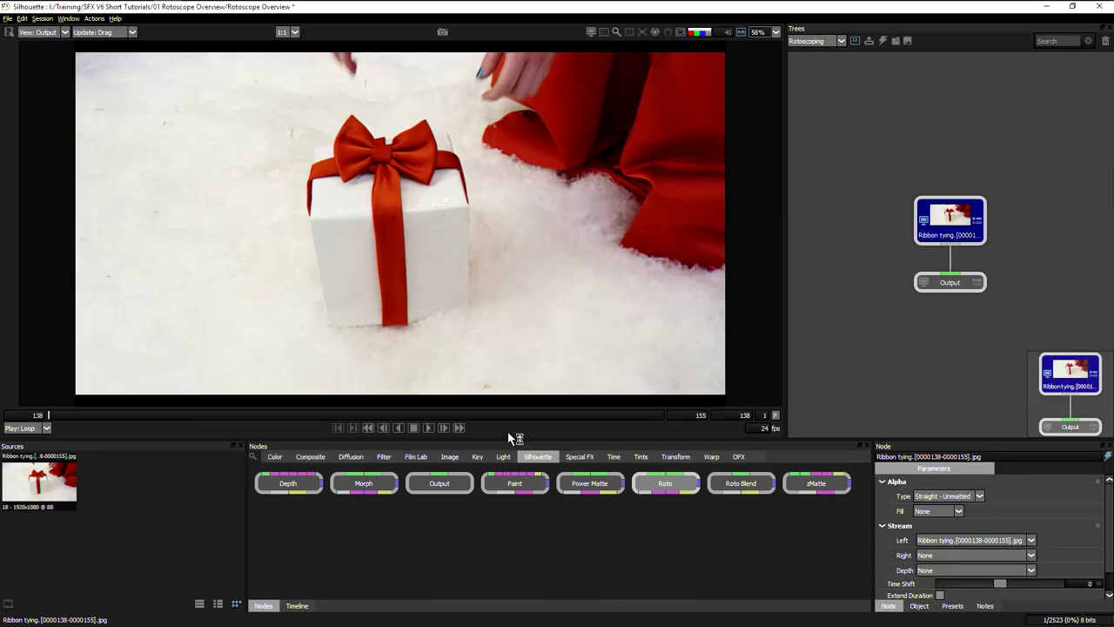
- Play the clip to review the hands moving around the gift bow, and return to the first frame, 138
click(429, 428)
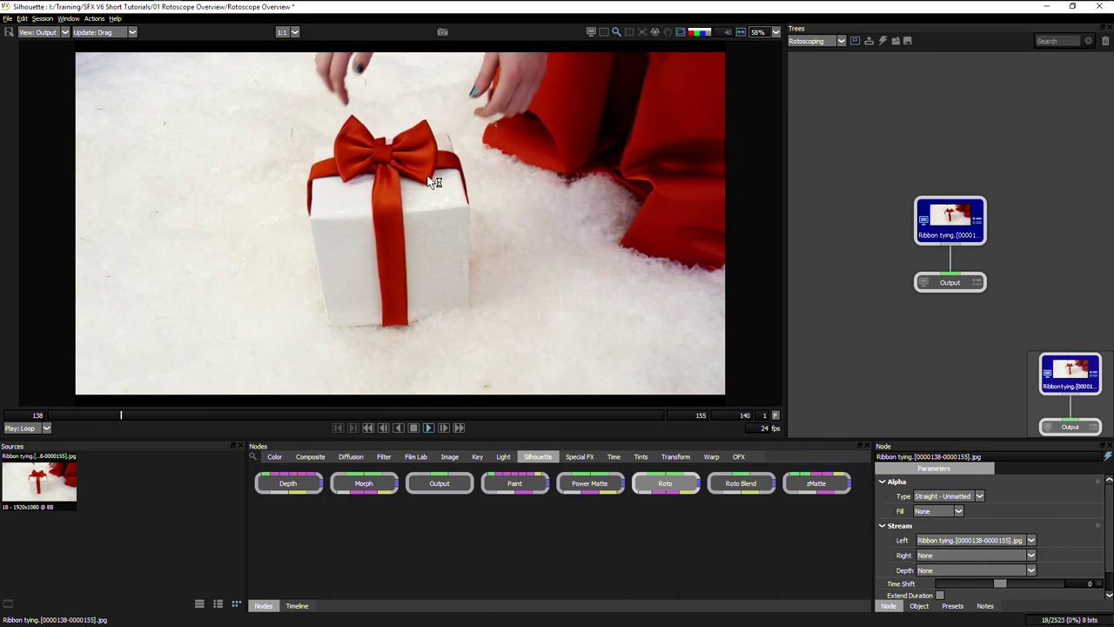
key(k)
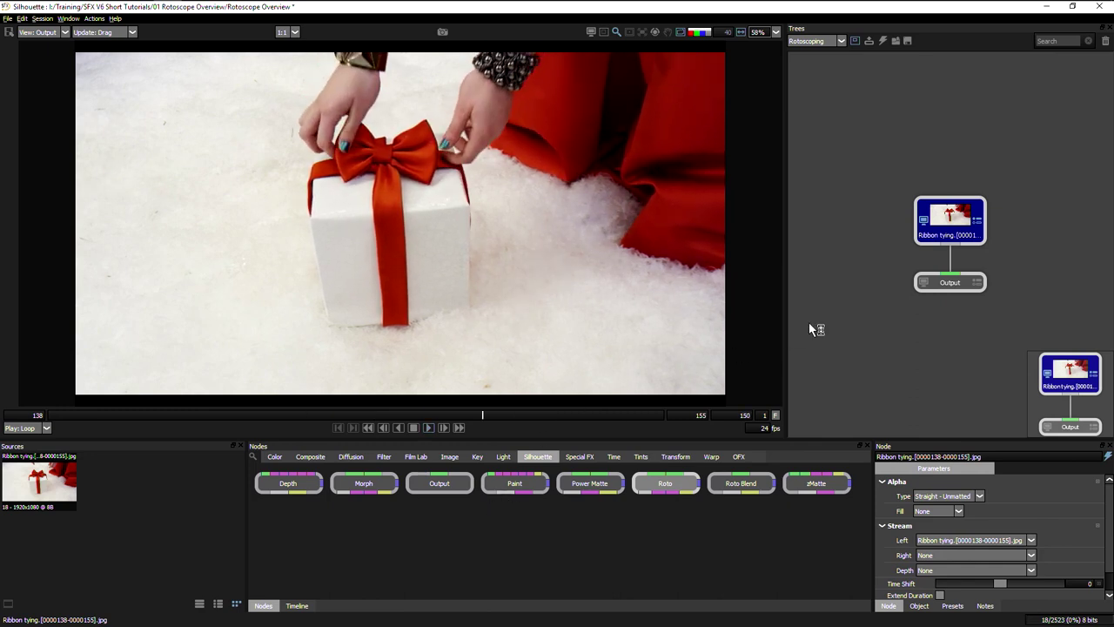
drag(481, 414, 26, 424)
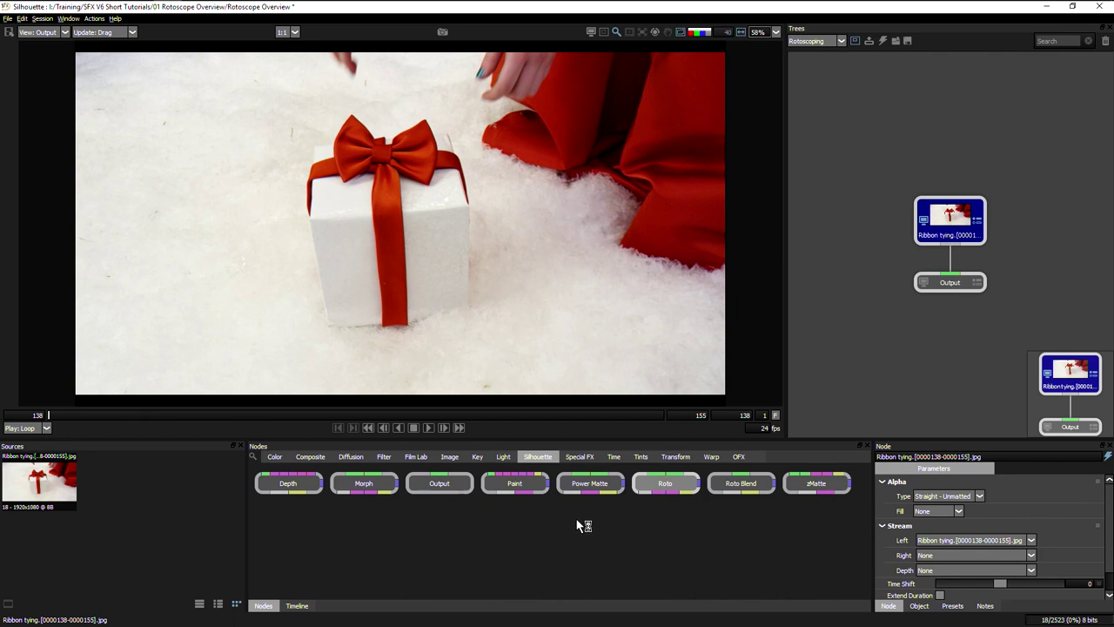
- Find the Roto node by searching for "roto" and insert it between the source clip and the Output node
click(250, 457)
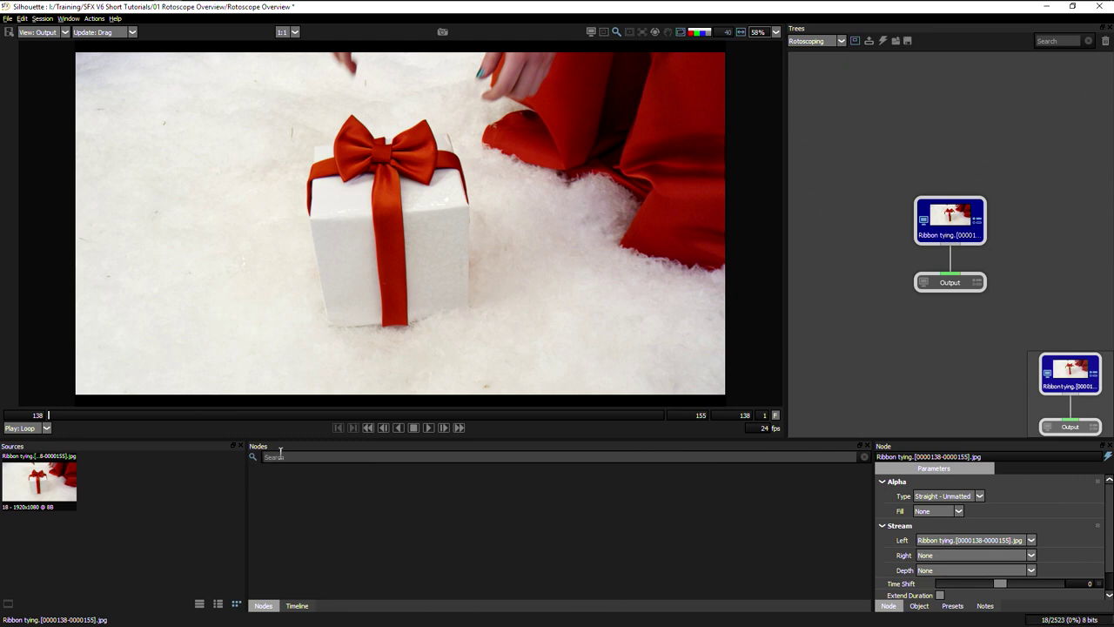
text(roto)
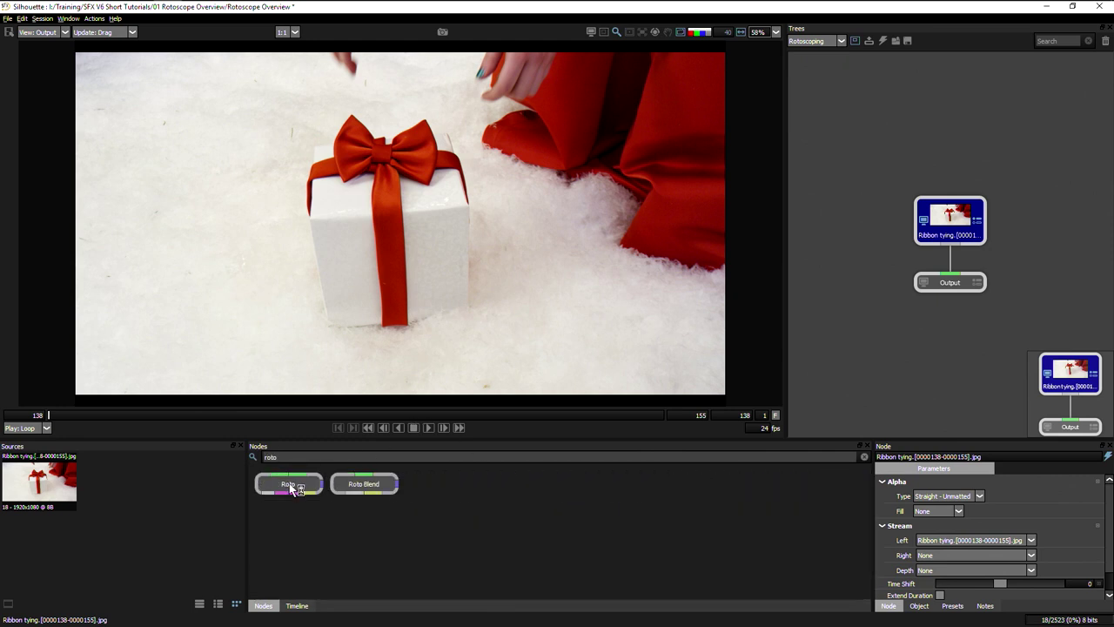
drag(288, 485, 941, 165)
drag(945, 261, 956, 220)
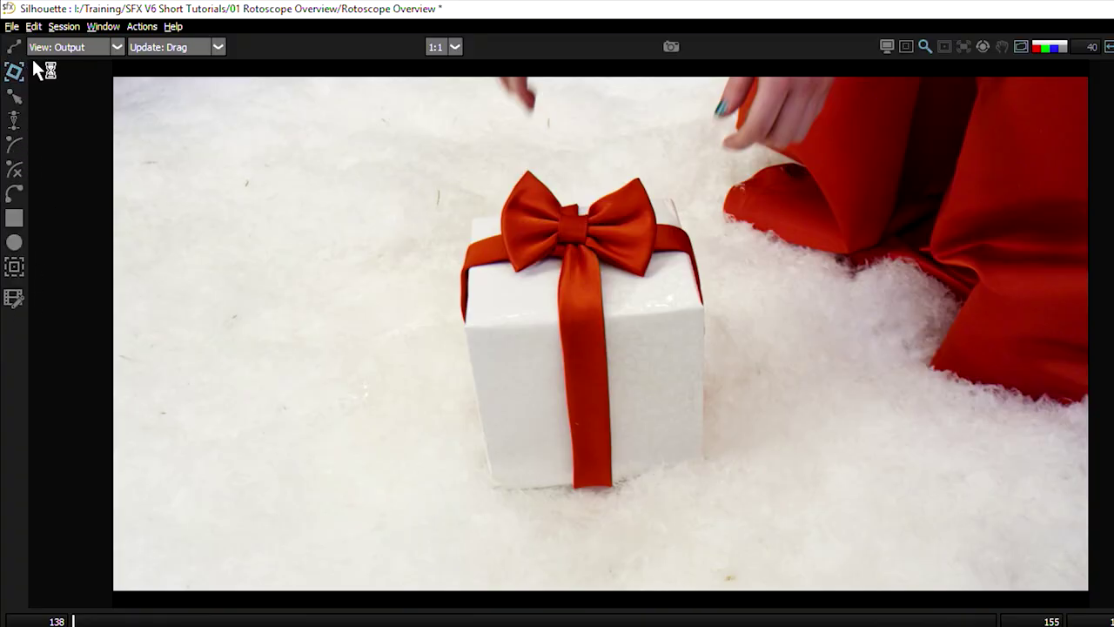
click(109, 50)
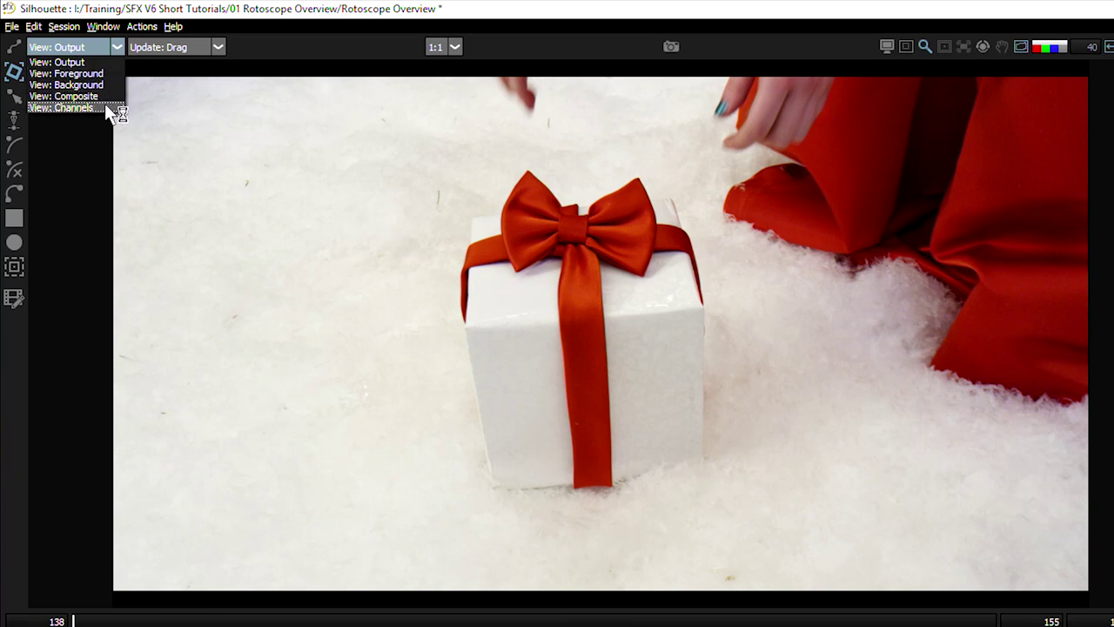
click(108, 229)
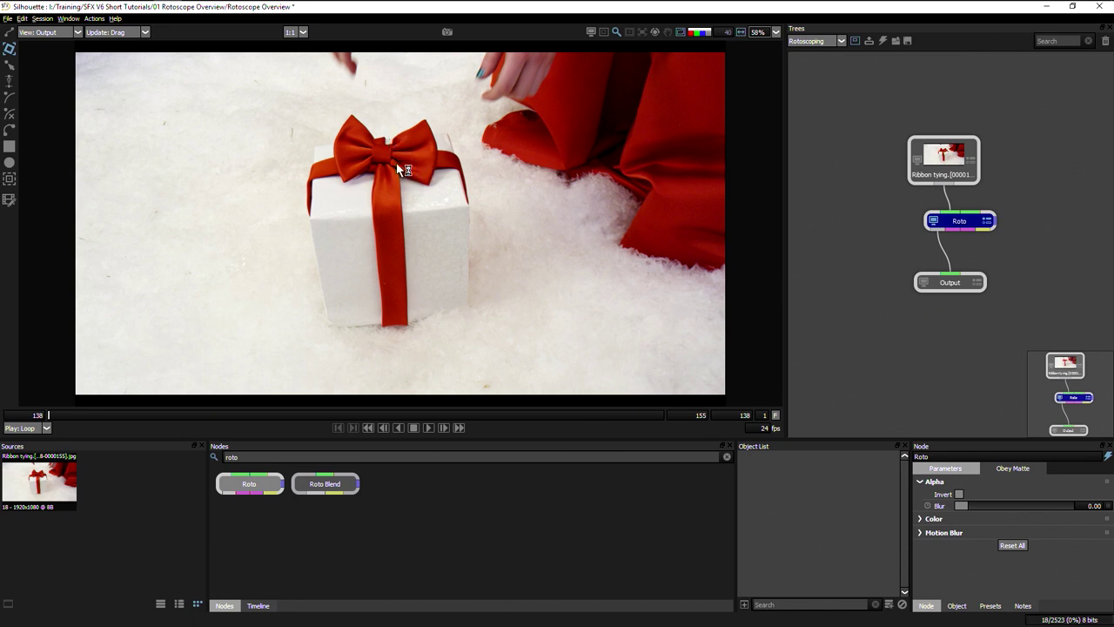
- View the image at 100% and 200% magnification with the gift's bow in the middle of the viewer
click(775, 32)
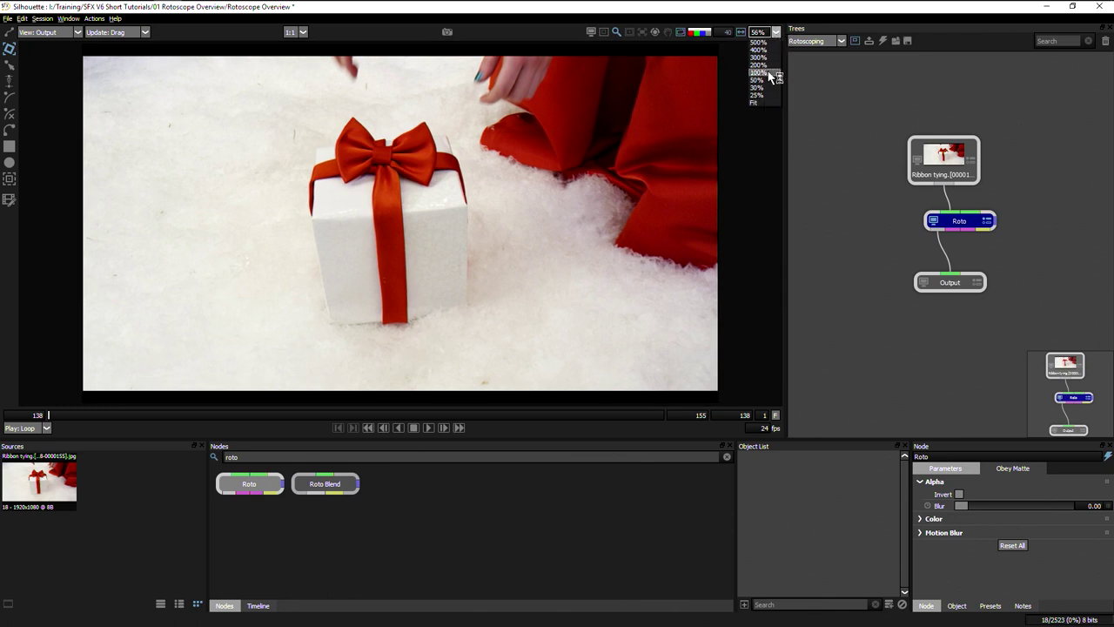
click(758, 72)
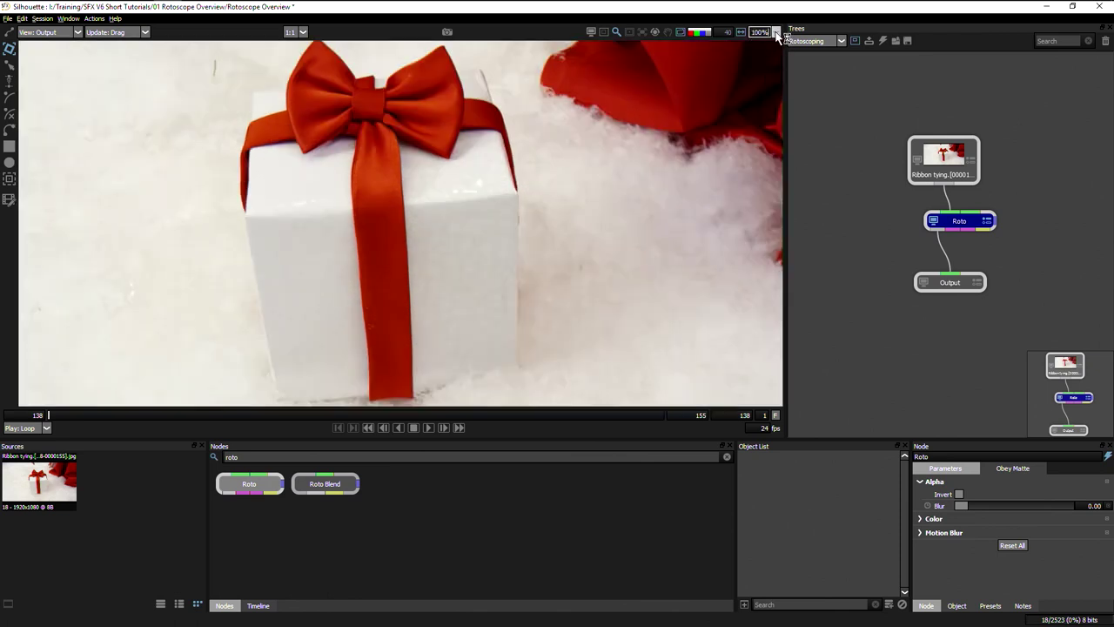
click(776, 32)
click(758, 63)
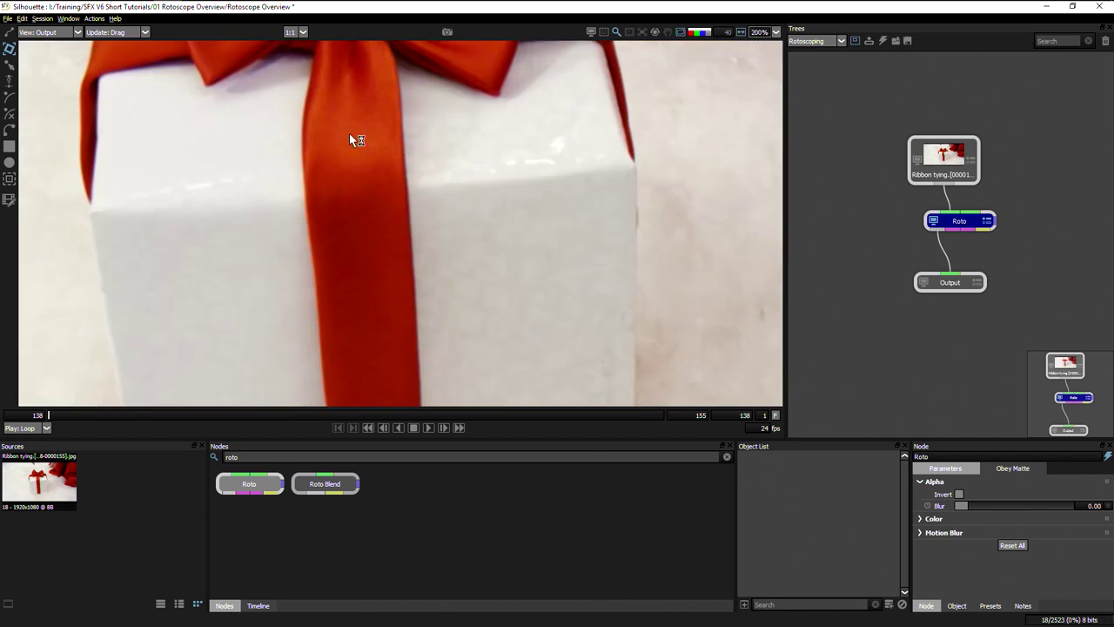
drag(349, 133, 363, 331)
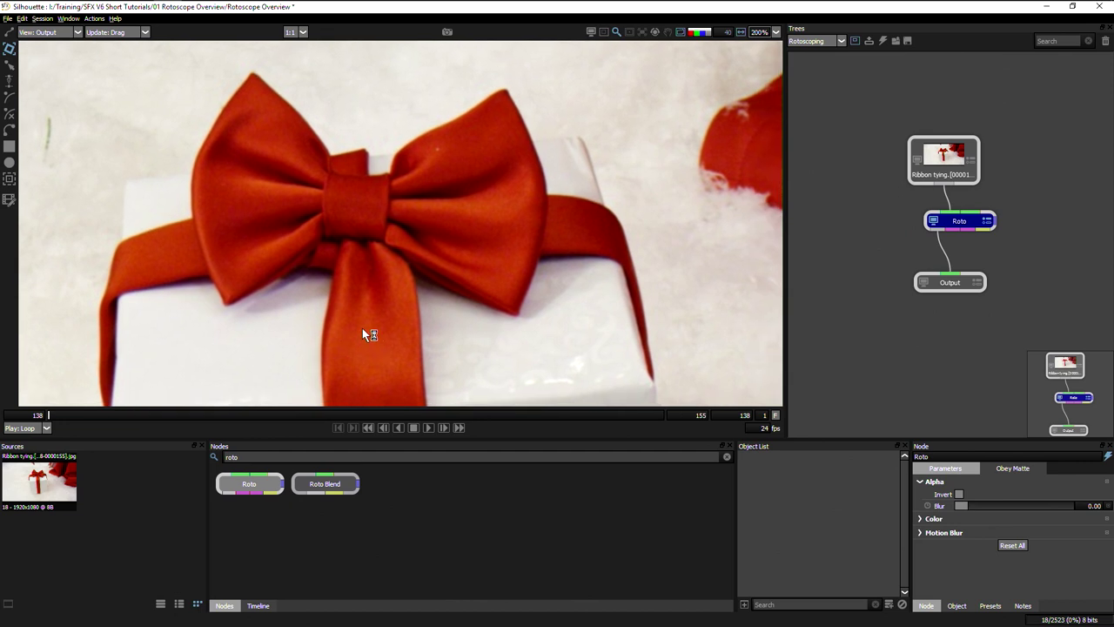
- Examine the ribbon, the bow's knot and the fingertips up close, and return to the whole frame
scroll(362, 328, up, 2)
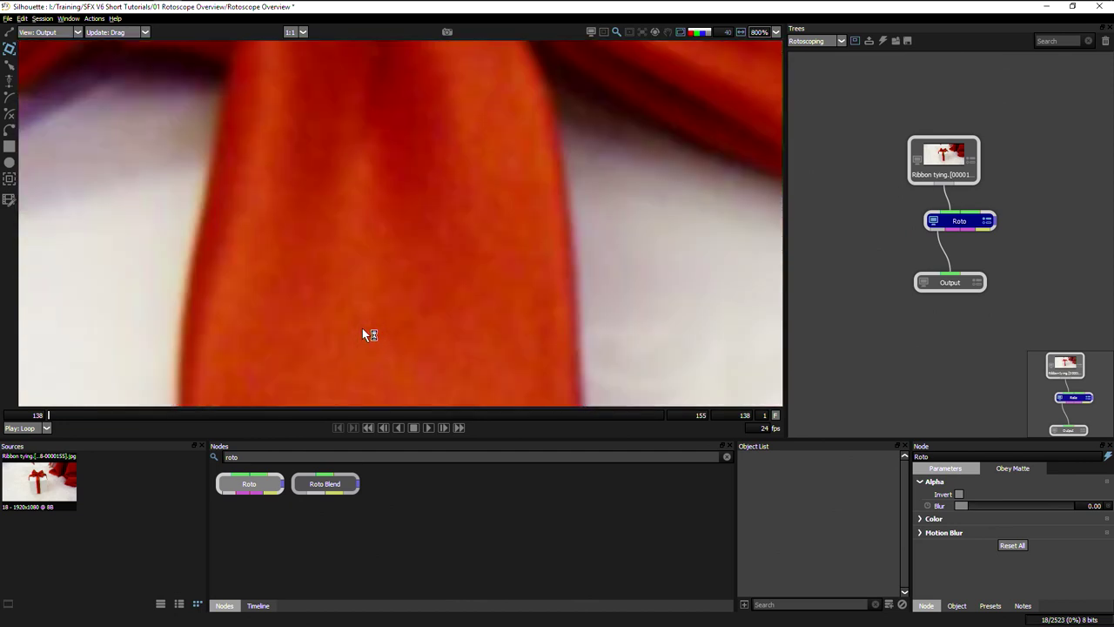
scroll(362, 328, down, 4)
scroll(362, 328, down, 2)
scroll(363, 328, up, 3)
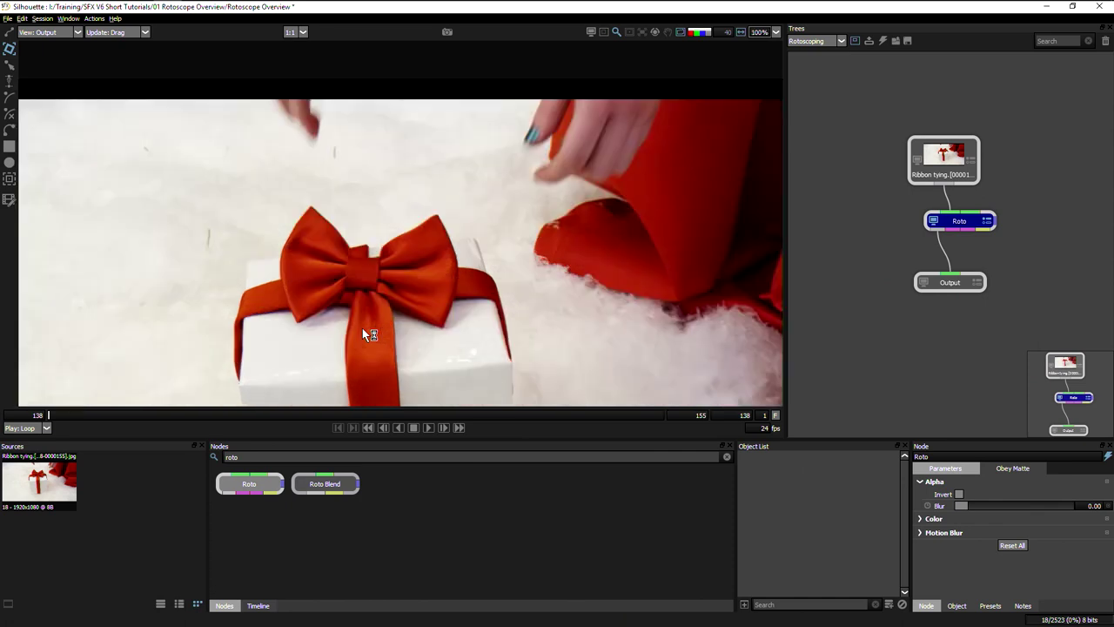
scroll(363, 328, down, 1)
scroll(363, 328, up, 2)
scroll(362, 328, down, 3)
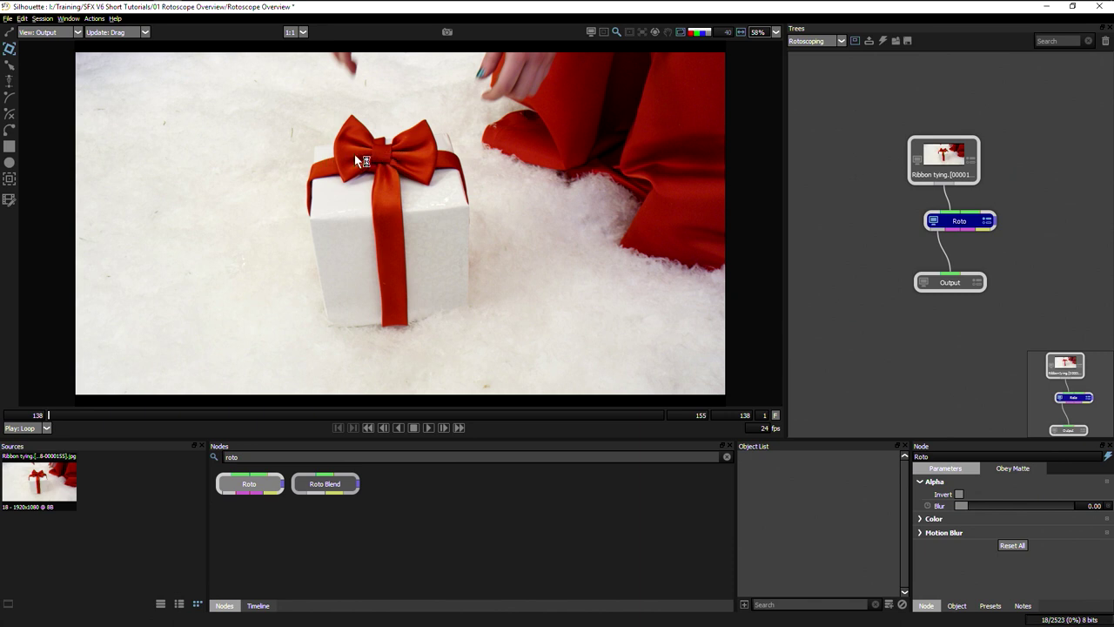
scroll(382, 152, up, 4)
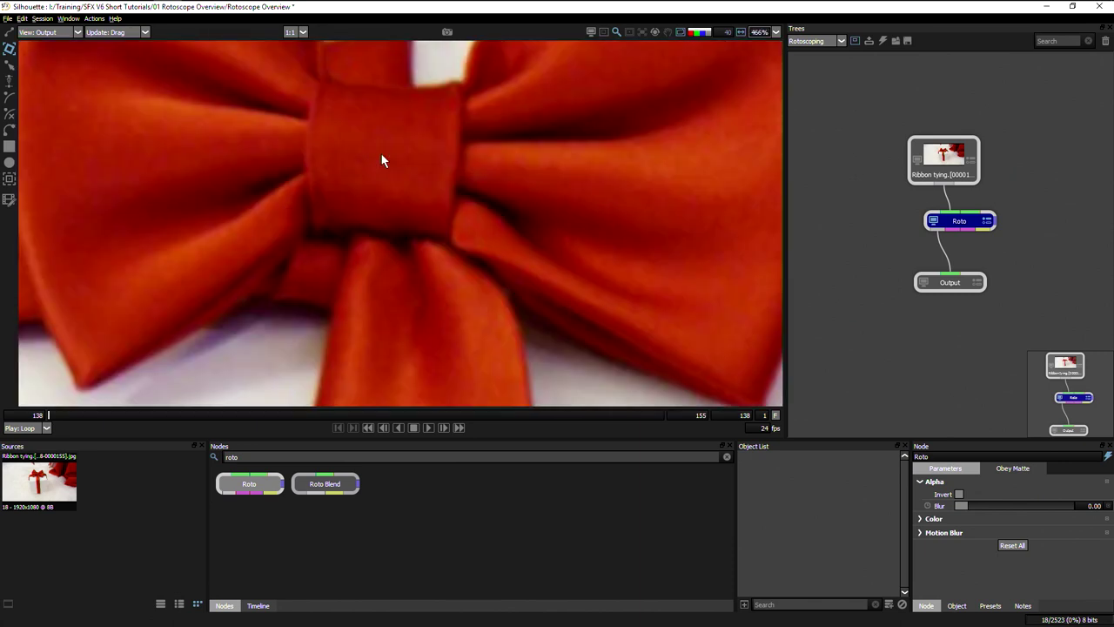
scroll(380, 152, down, 4)
scroll(479, 75, up, 7)
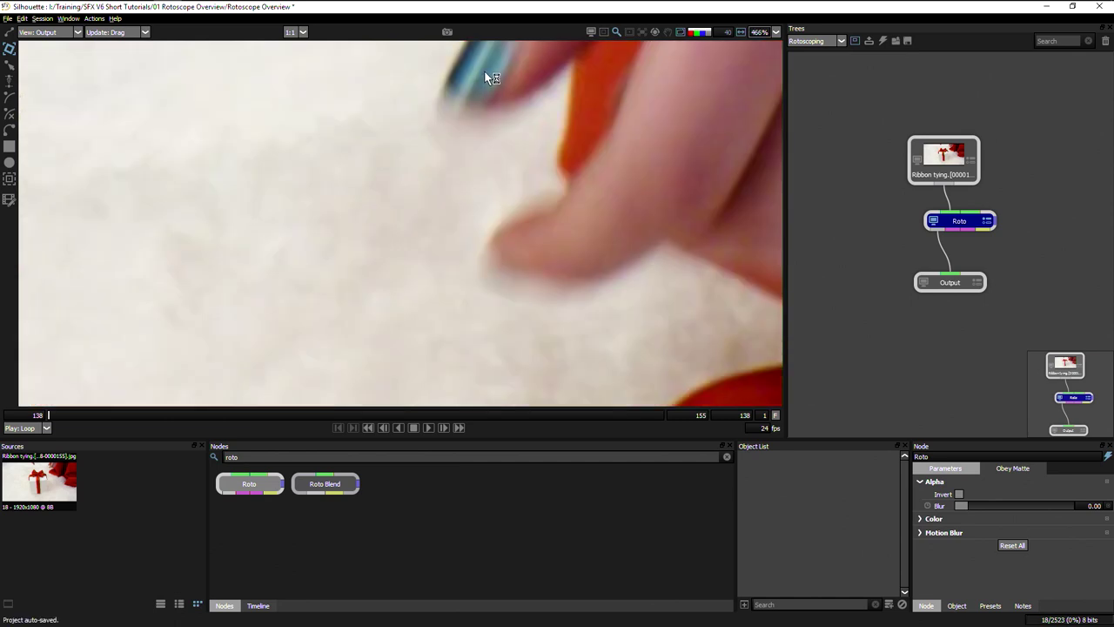
scroll(484, 71, down, 7)
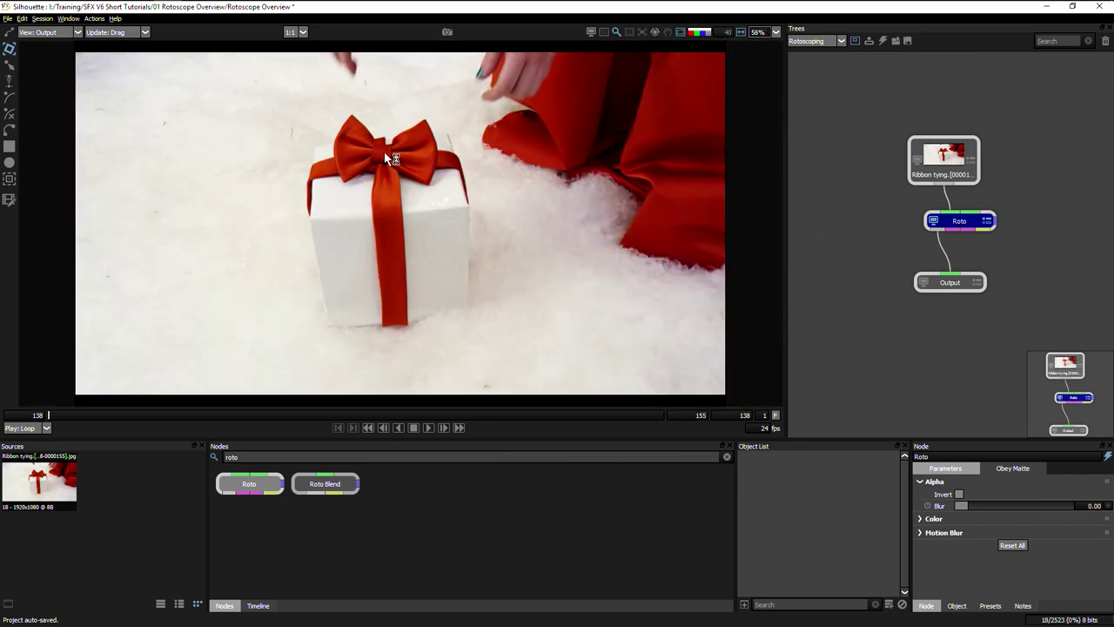
- Draw a square shape over the bow's knot and a circle shape over the bow's left loop
scroll(384, 152, up, 5)
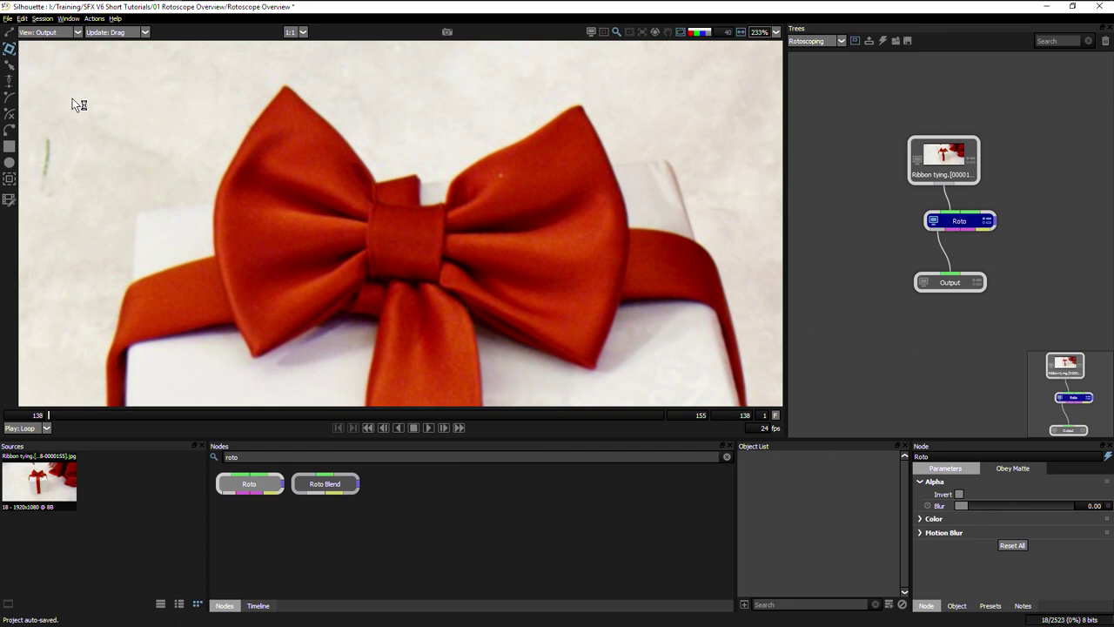
click(9, 148)
drag(459, 271, 448, 276)
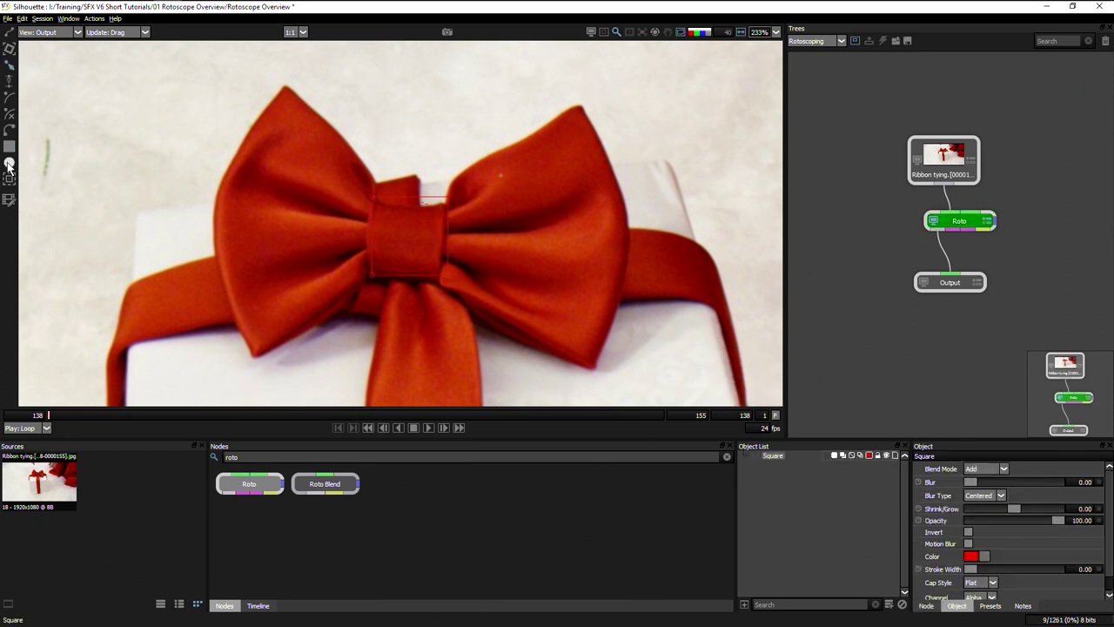
drag(310, 248, 337, 285)
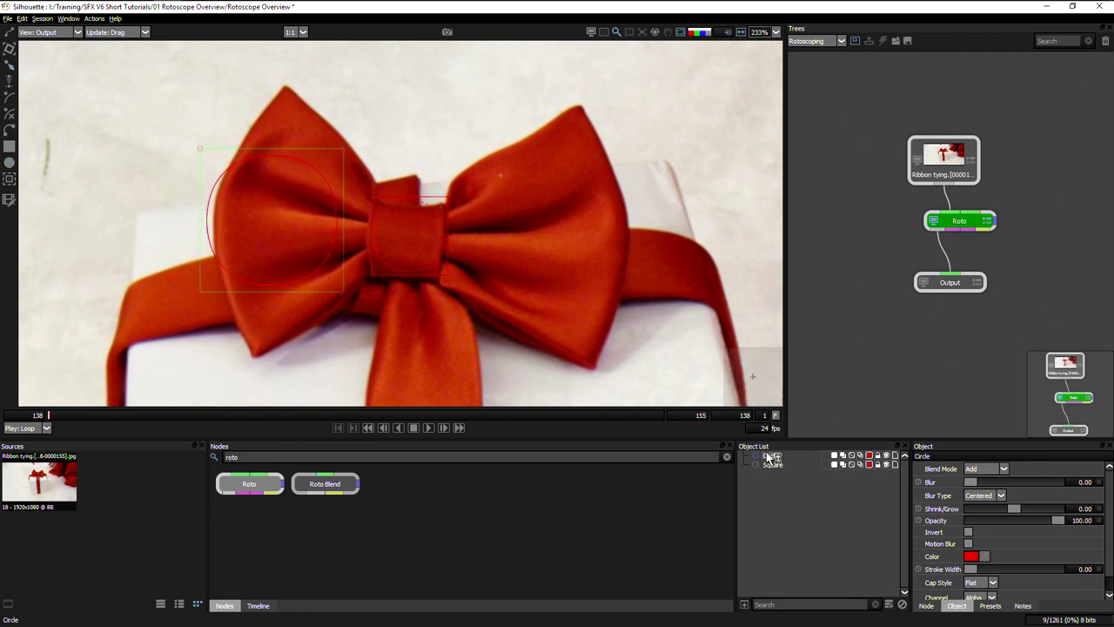
- Draw a closed, winding eight-point Bezier shape around the bow's right loop and reposition two of its points, including the starting point
click(10, 130)
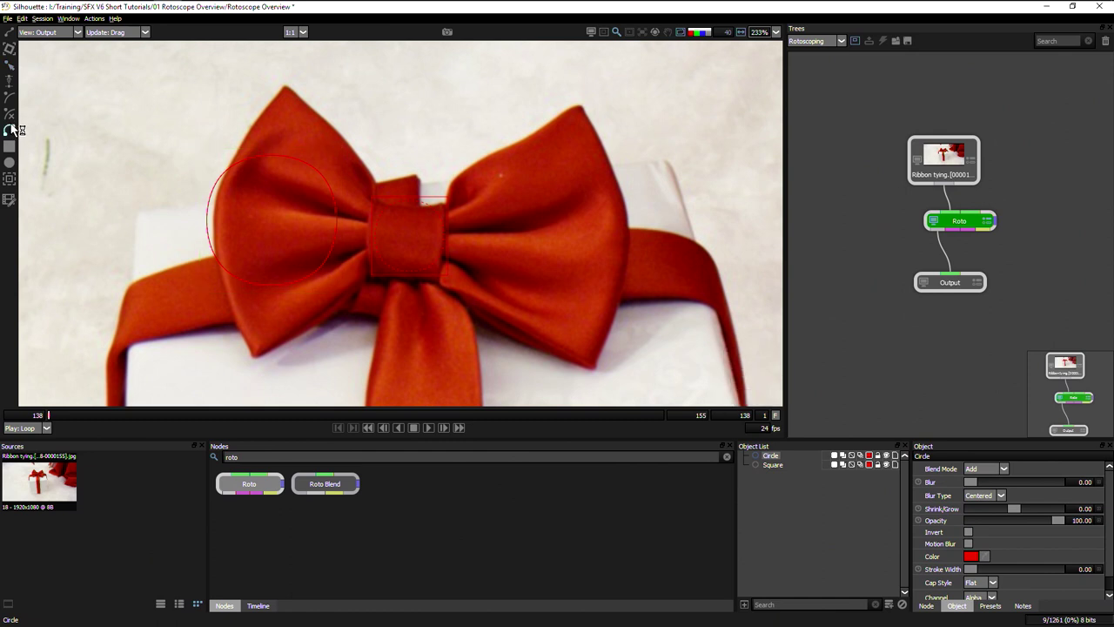
click(381, 122)
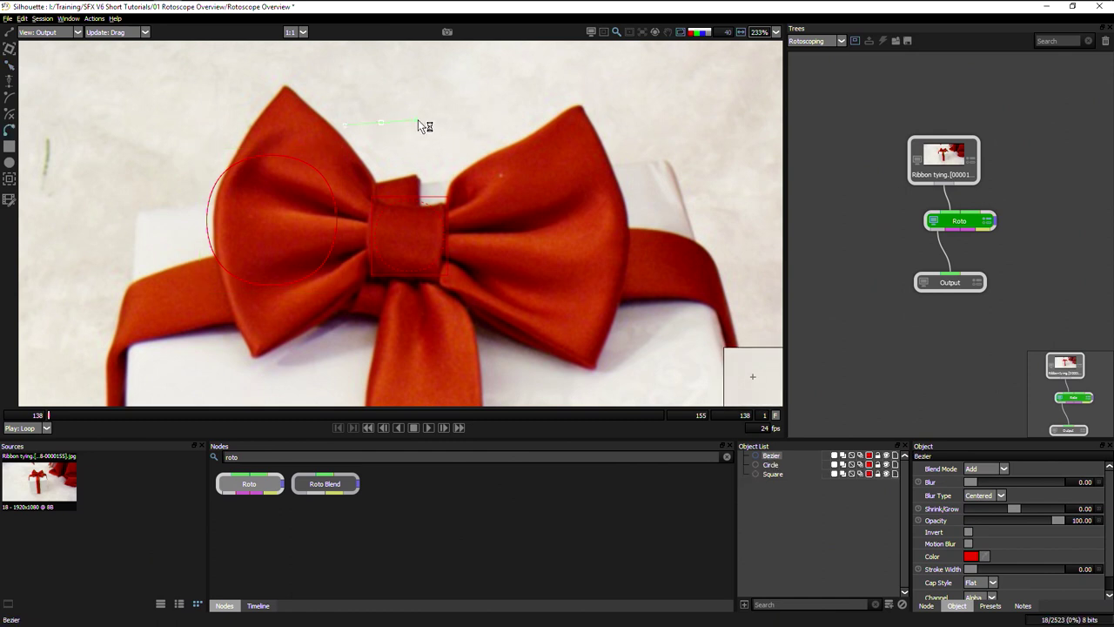
drag(497, 87, 534, 133)
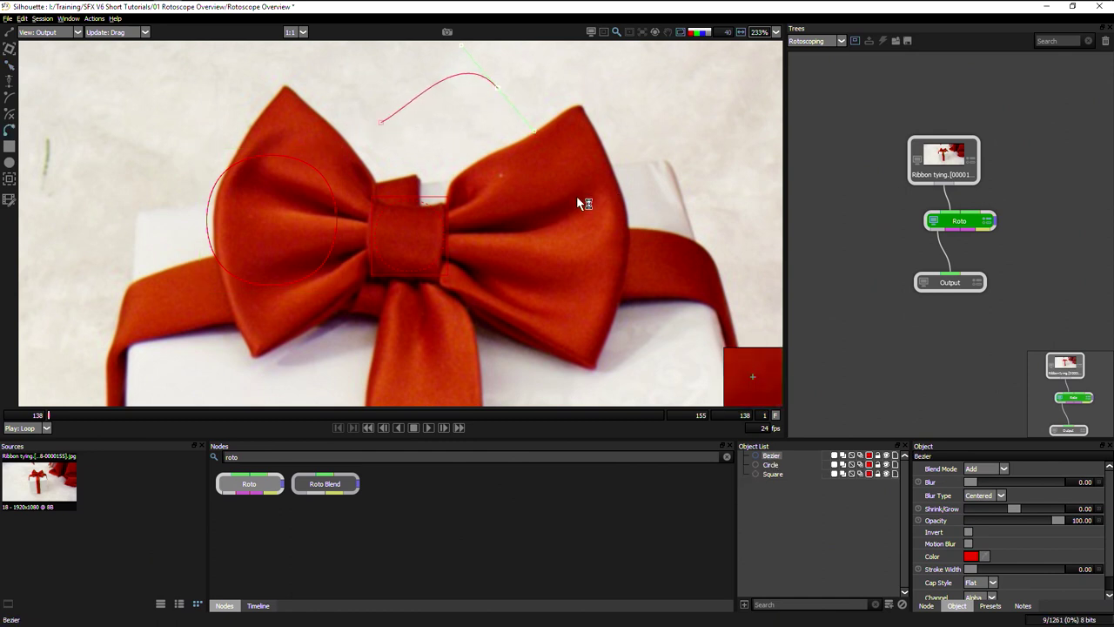
drag(577, 200, 625, 202)
drag(653, 106, 703, 85)
drag(718, 244, 655, 307)
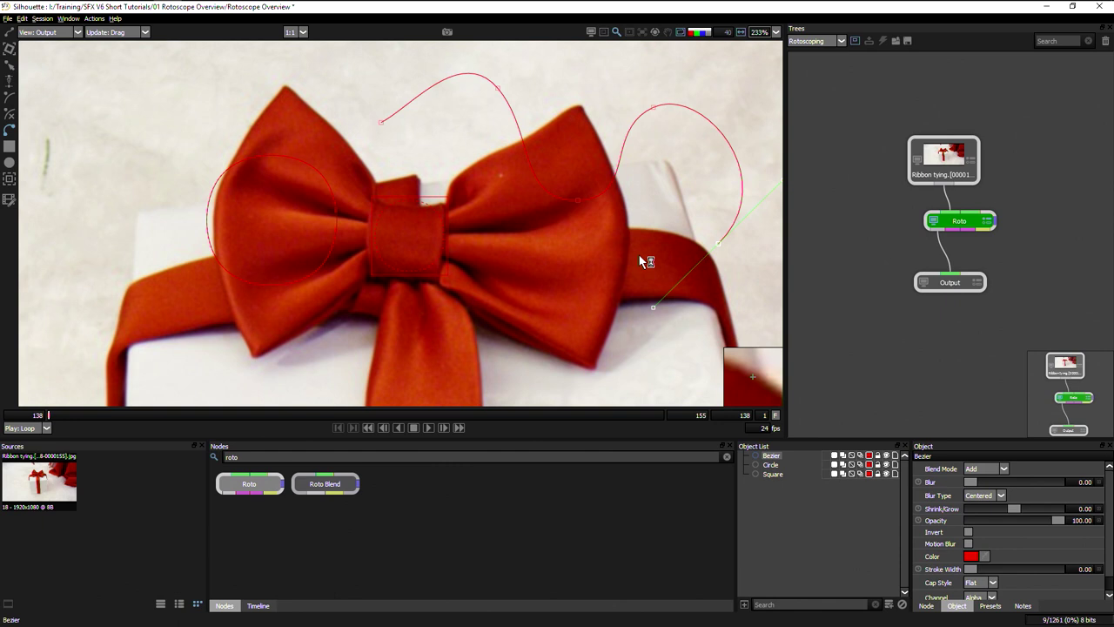
drag(543, 287, 508, 271)
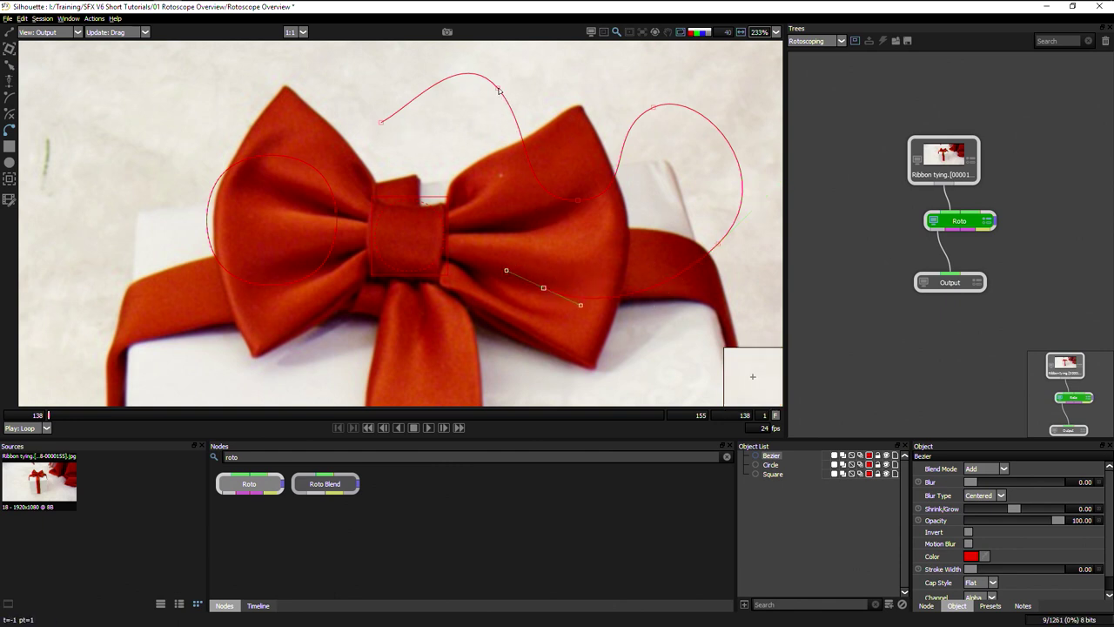
drag(485, 163, 447, 128)
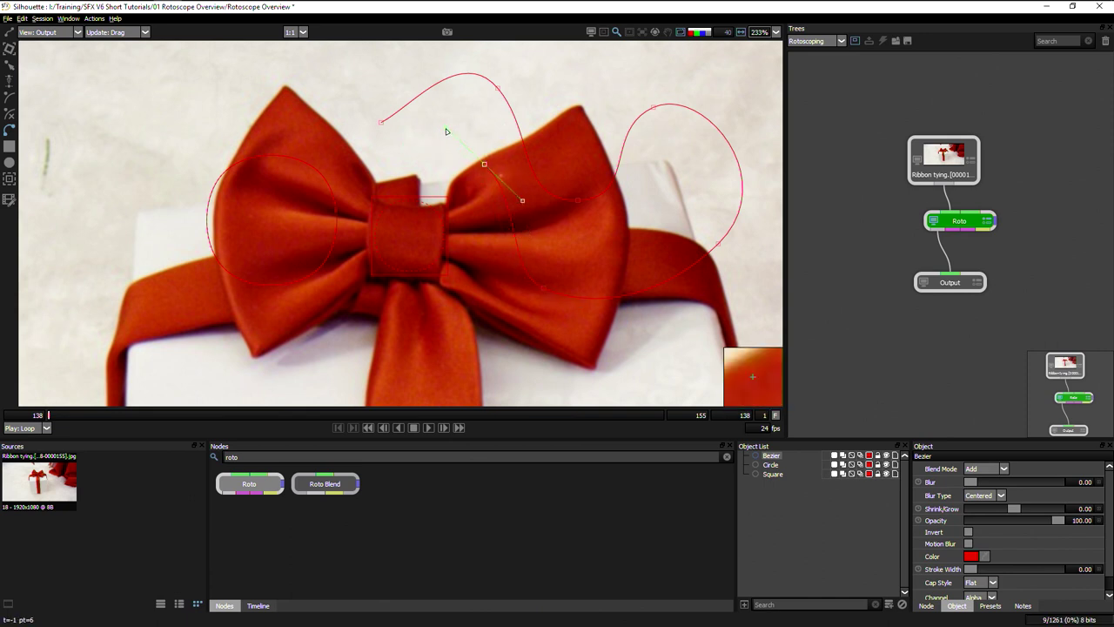
drag(383, 154, 333, 148)
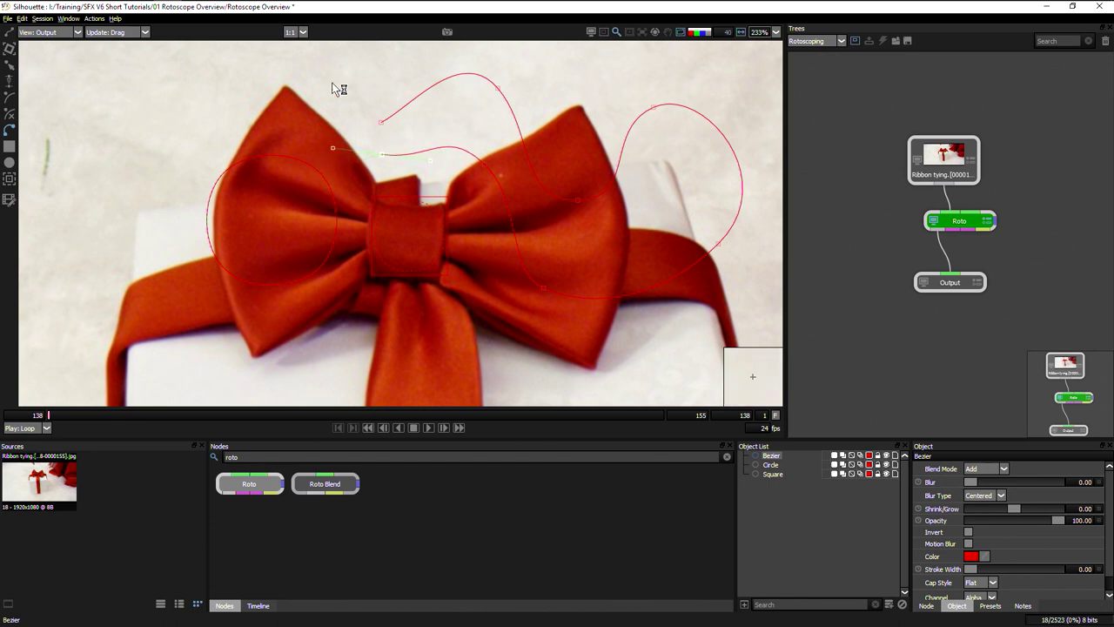
click(384, 124)
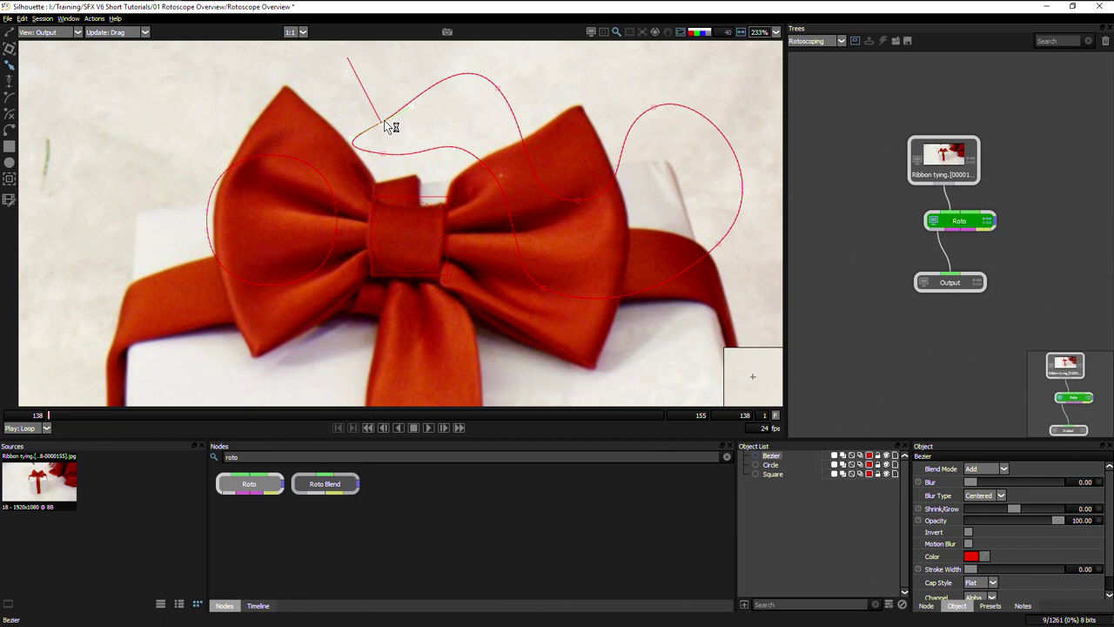
drag(383, 123, 310, 134)
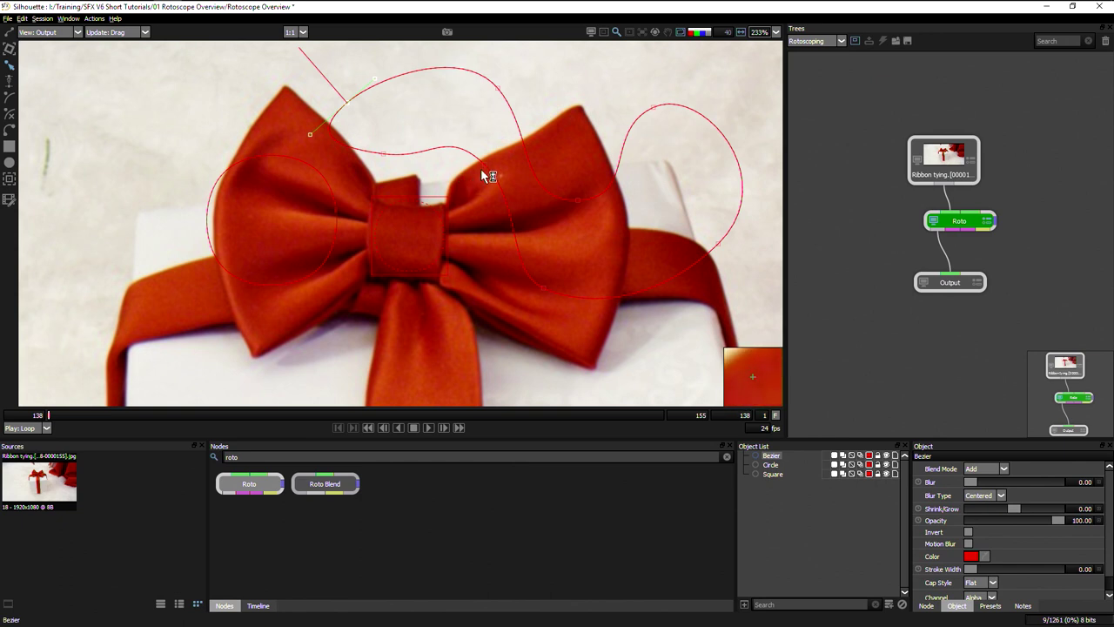
click(481, 169)
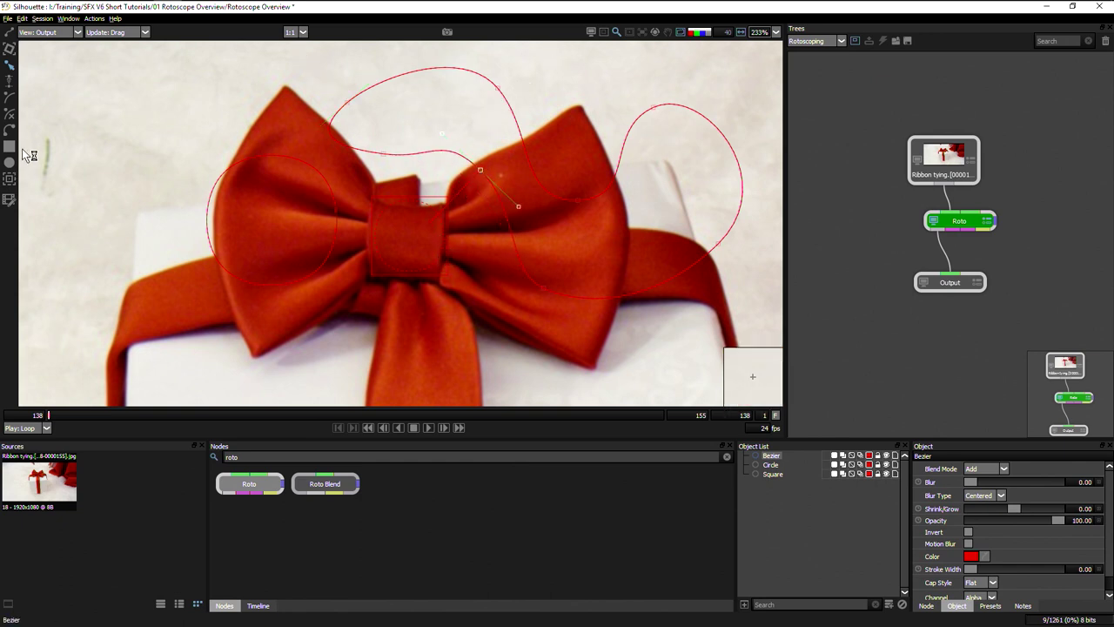
- Draw a closed four-point B-Spline shape on the pale background beside the bow's left loop
click(11, 99)
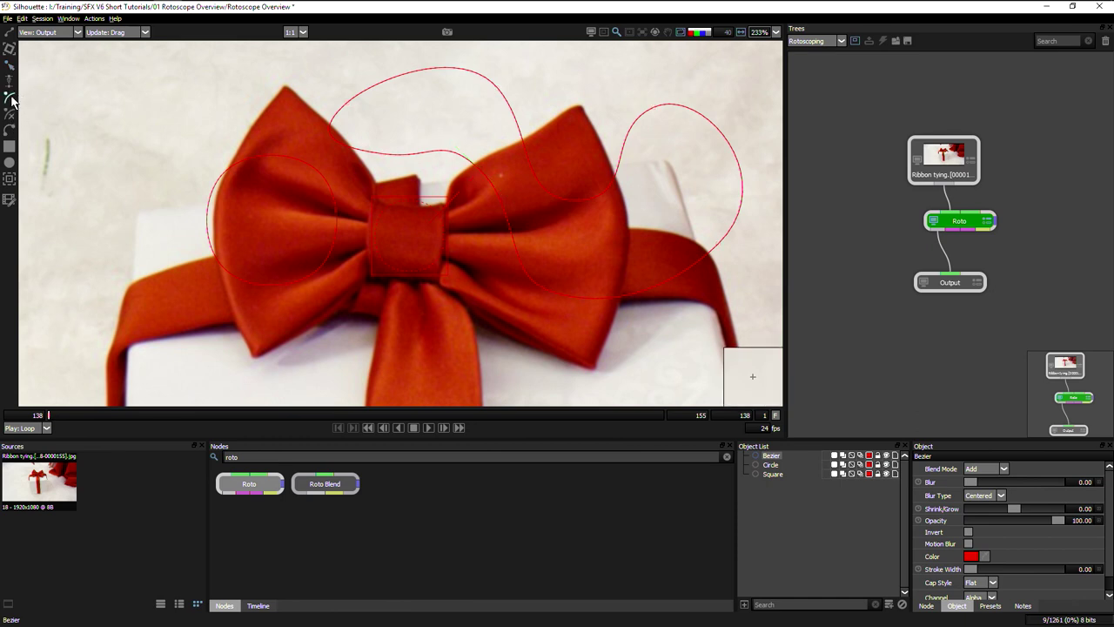
click(117, 93)
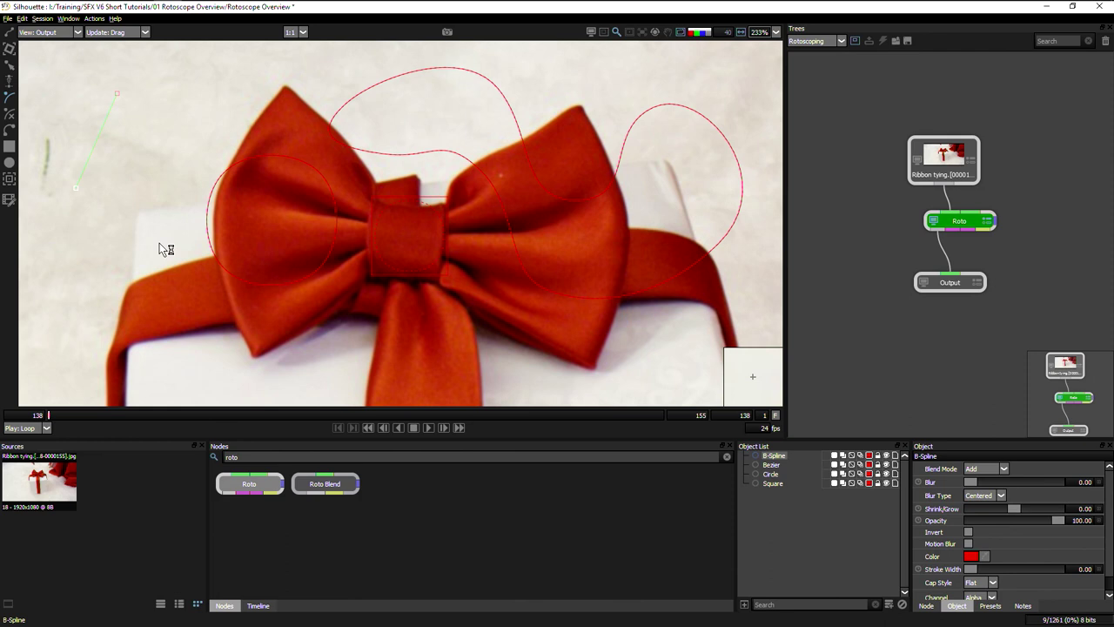
click(247, 118)
click(117, 94)
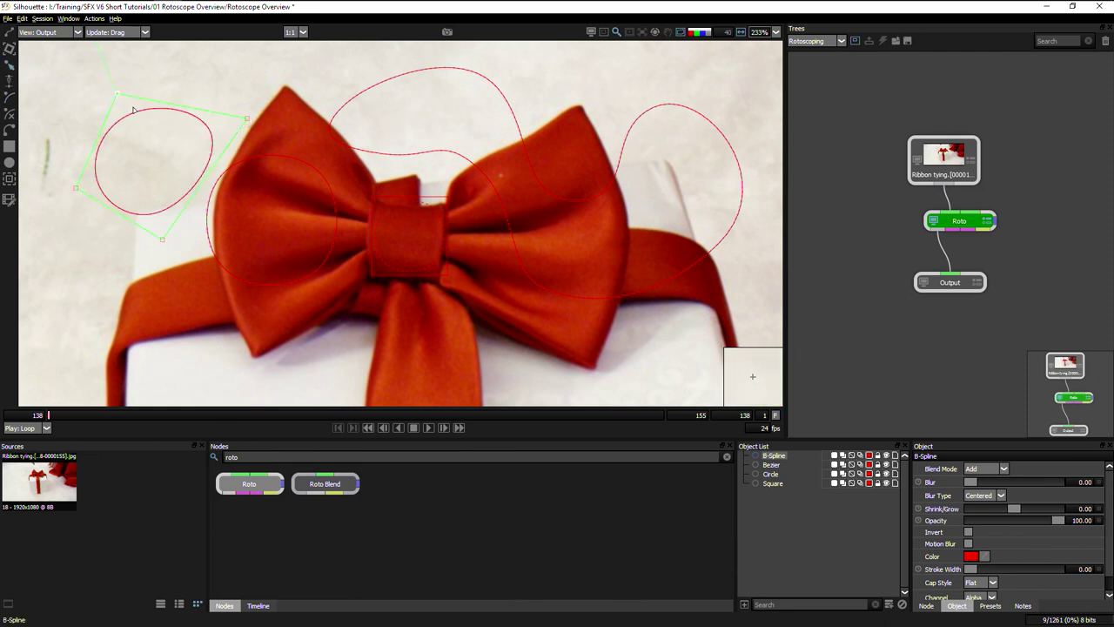
- Move the B-Spline shape's upper two points outward and vary the weight of the one nearest the bow's left loop
drag(120, 100, 81, 86)
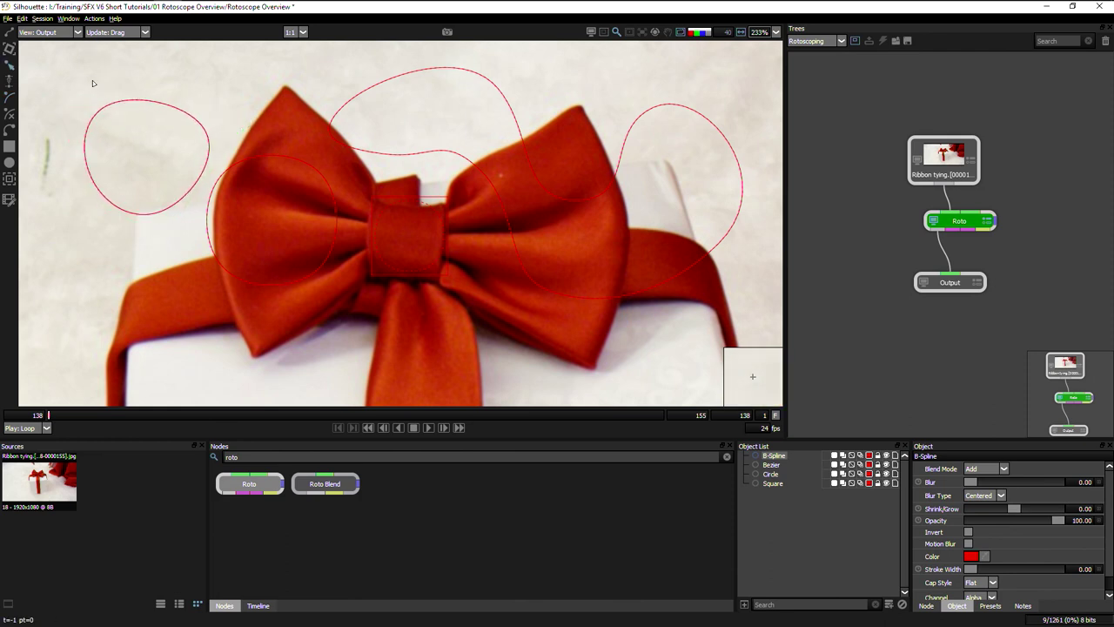
drag(247, 118, 258, 93)
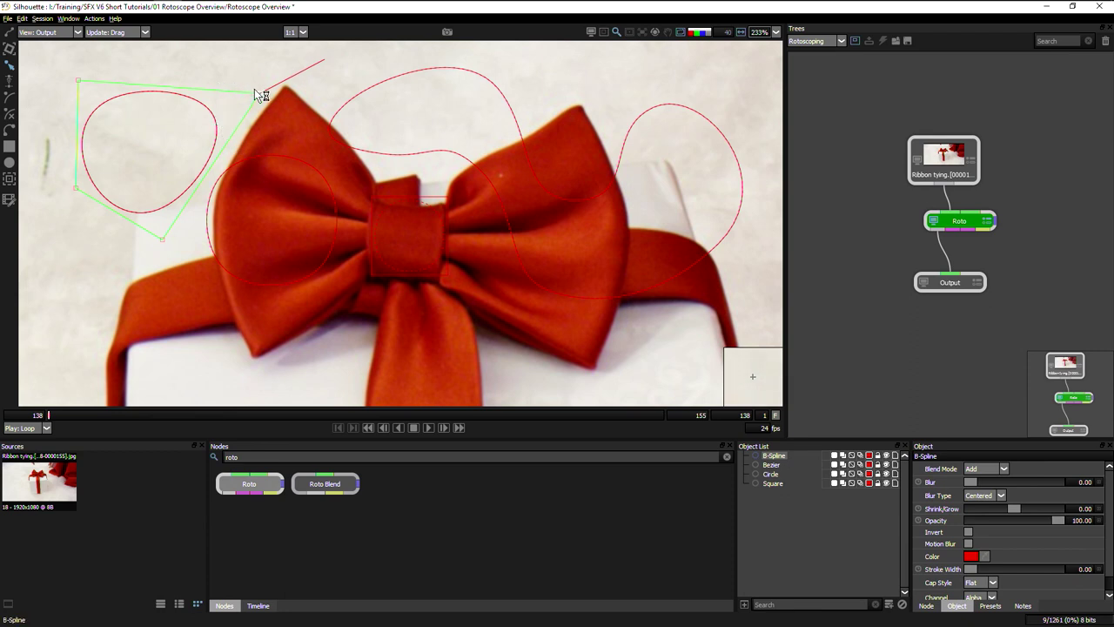
drag(260, 95, 287, 90)
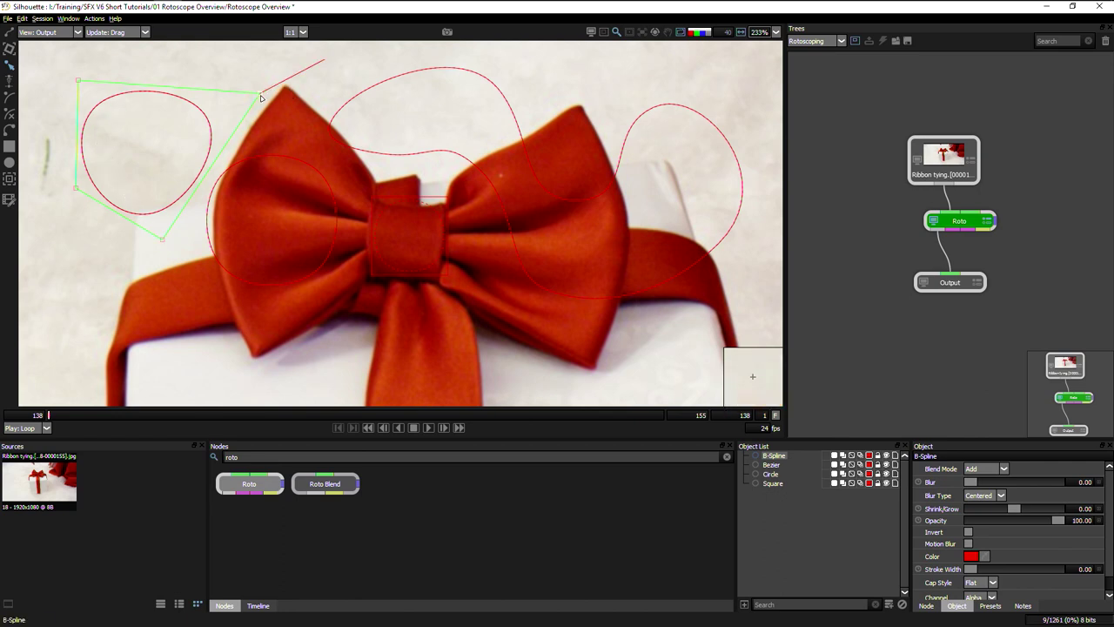
drag(260, 95, 297, 77)
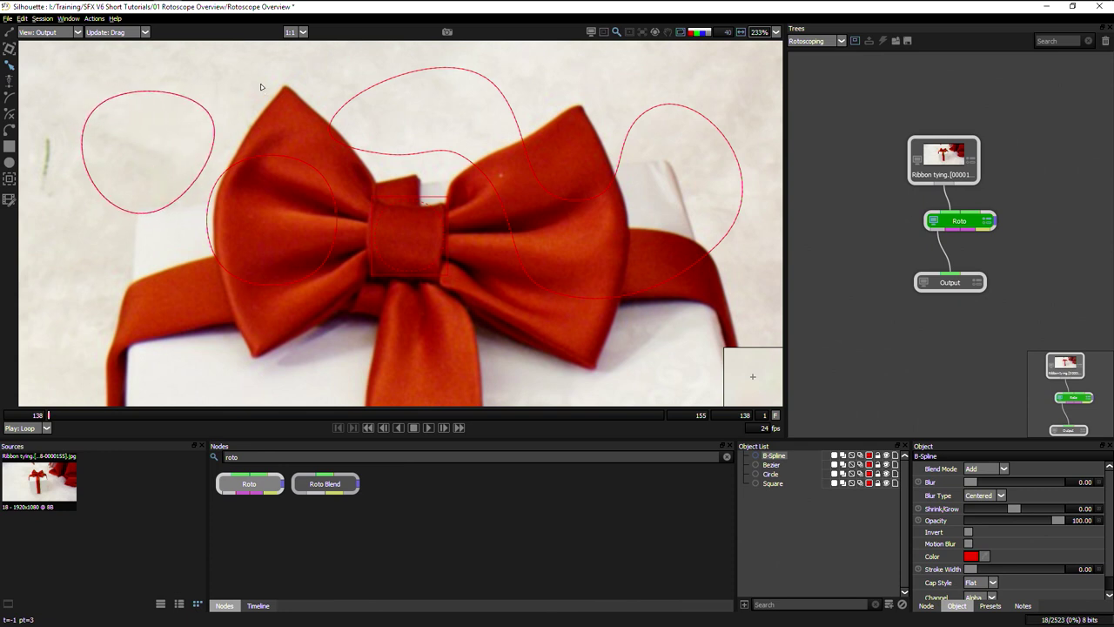
click(118, 92)
drag(261, 93, 317, 58)
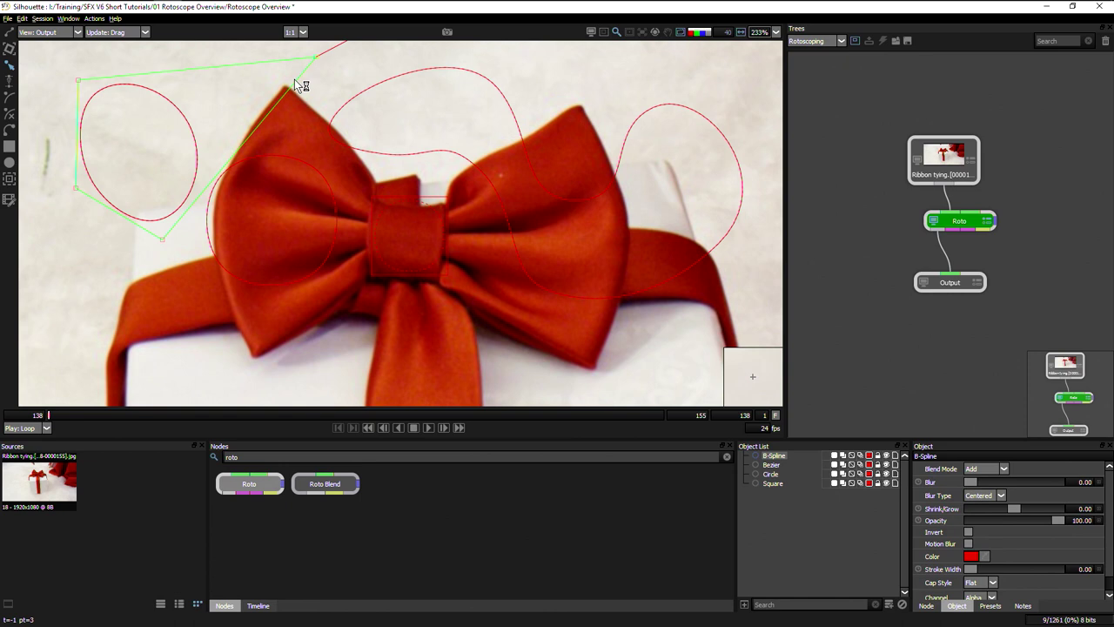
- Draw a closed four-point X-Spline shape around the ribbon's left end, below the B-Spline shape
click(13, 115)
click(85, 261)
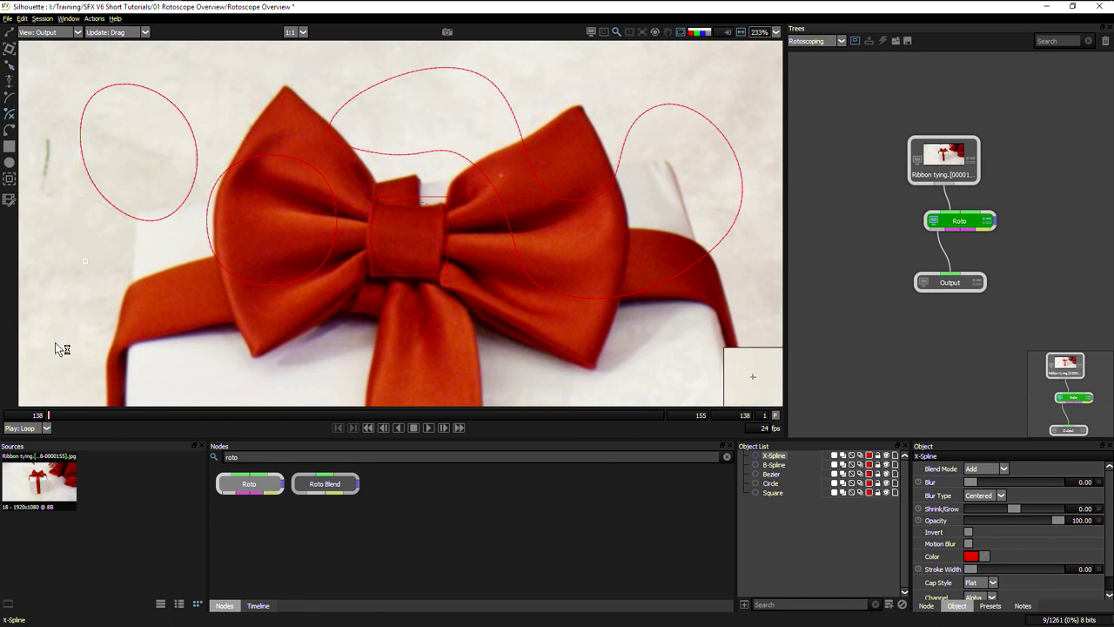
click(61, 344)
click(186, 365)
click(195, 272)
click(85, 260)
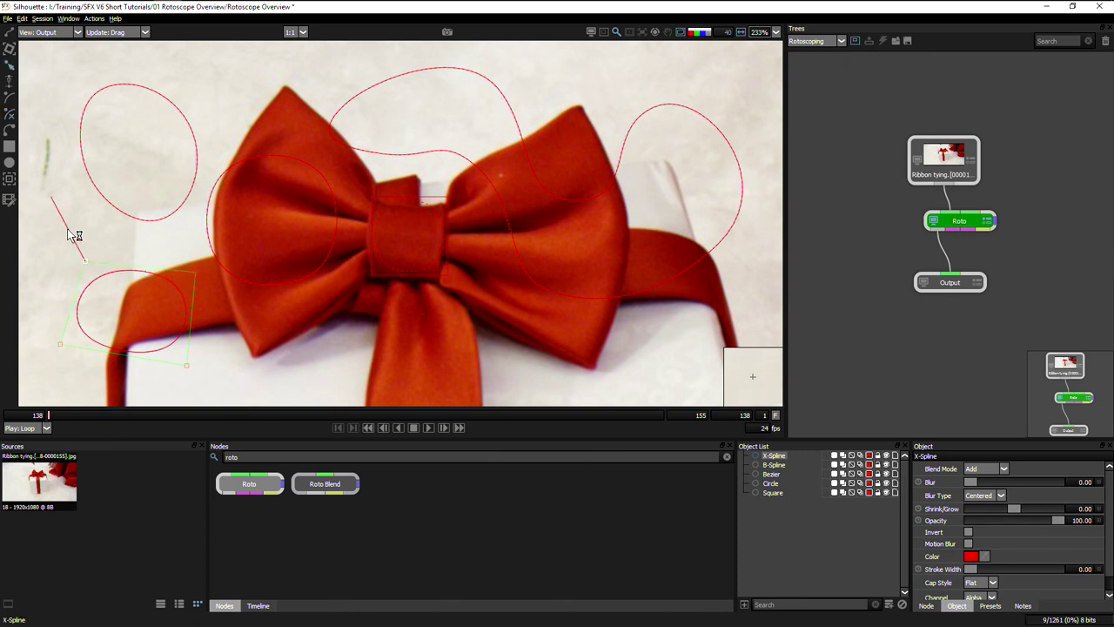
- Adjust the weight of the X-Spline's two upper points and of the B-Spline point above the bow's left loop
click(86, 264)
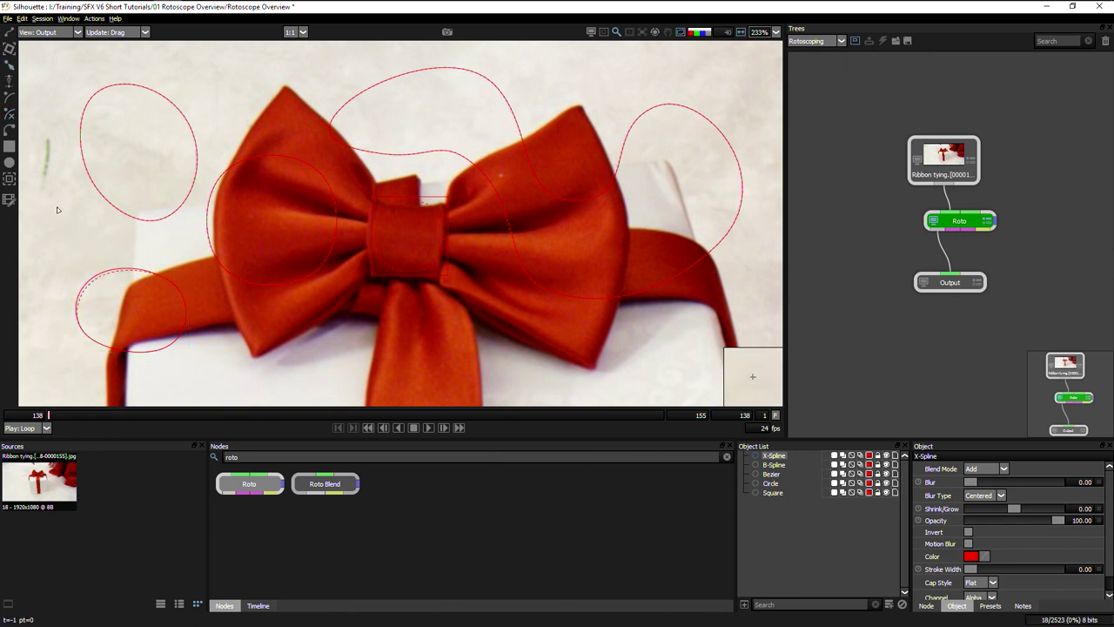
click(133, 330)
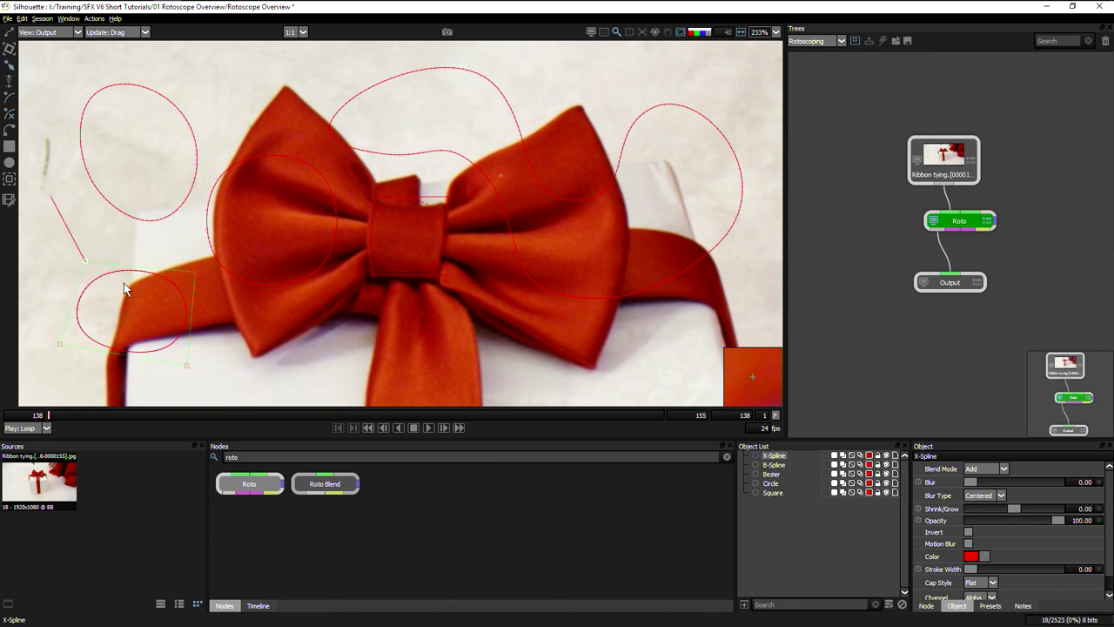
click(179, 275)
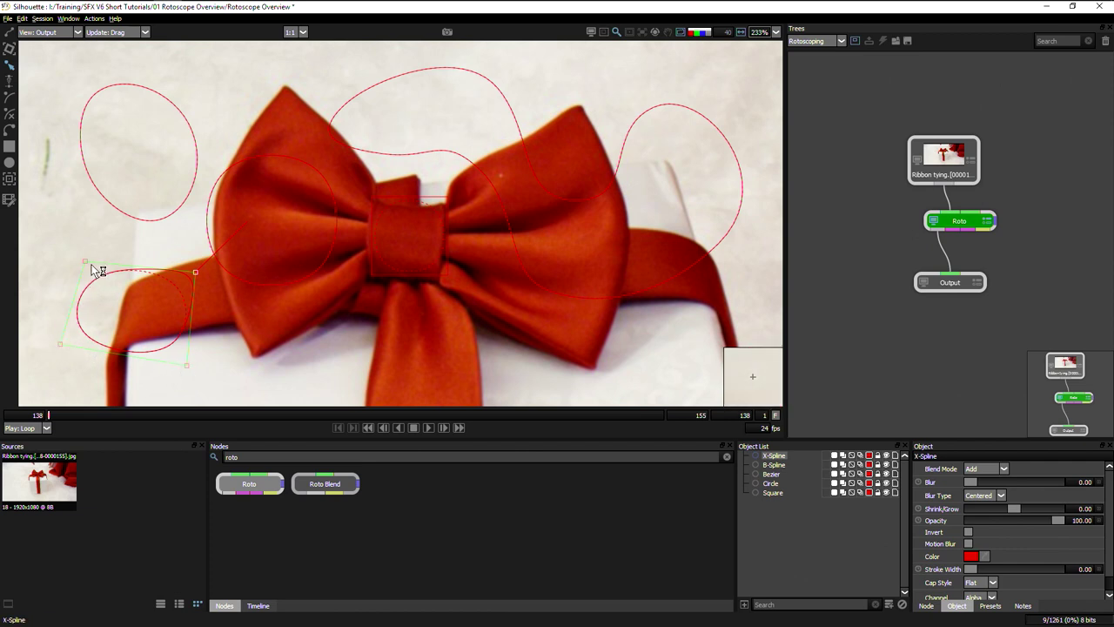
click(190, 123)
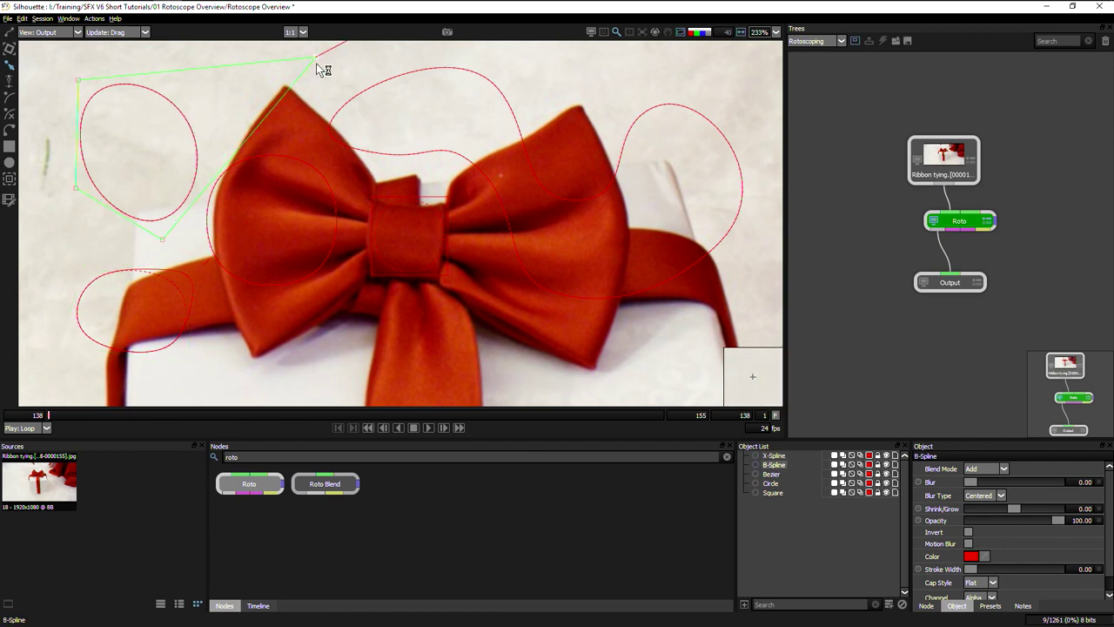
drag(318, 65, 202, 274)
key(ctrl+z)
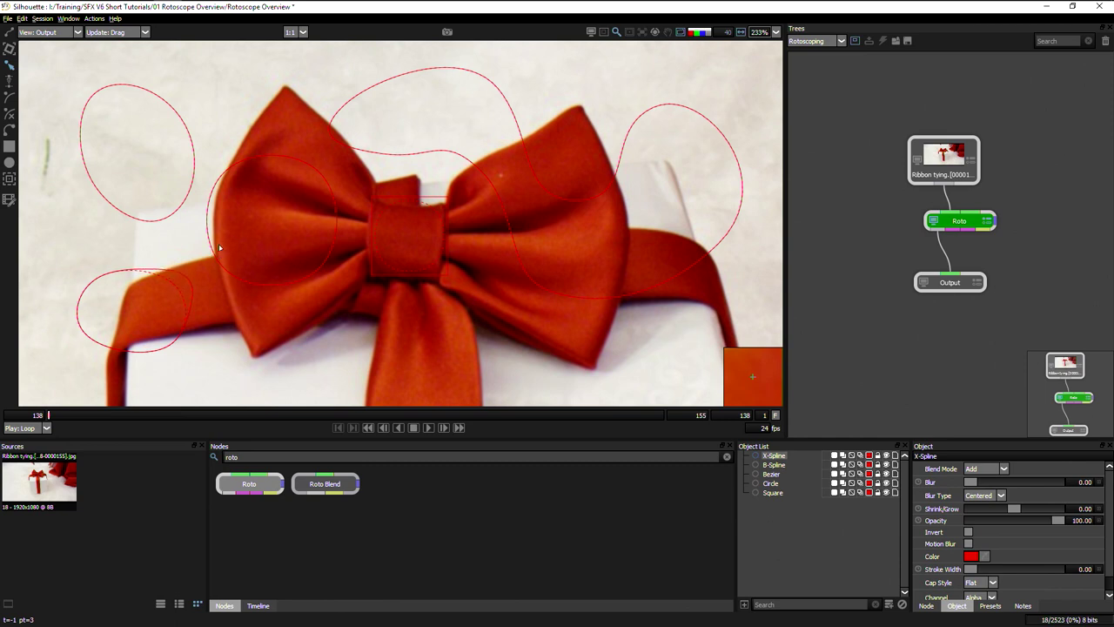
click(182, 328)
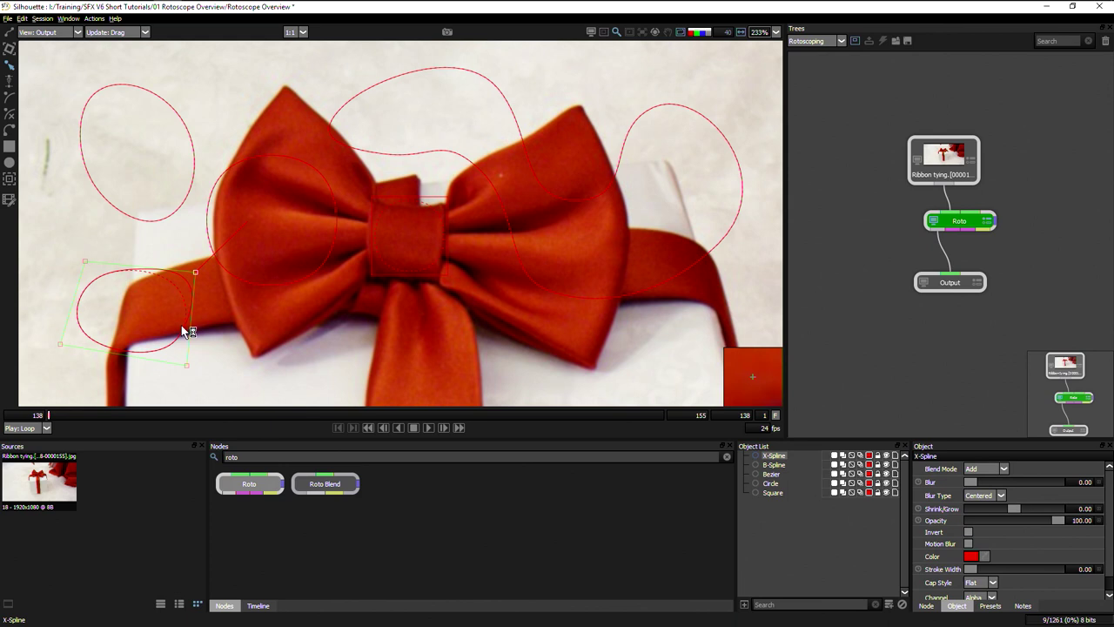
- Change the X-Spline's upper-right point type to Corner, Cardinal and B-Spline in turn, and center the point
right_click(194, 272)
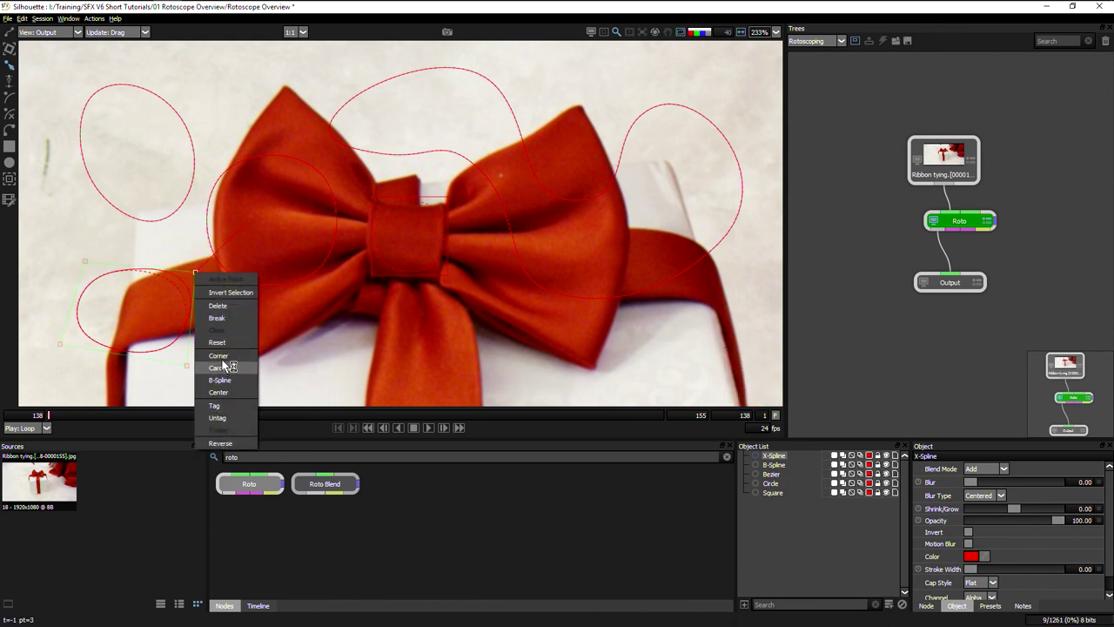
click(219, 356)
right_click(197, 274)
click(218, 369)
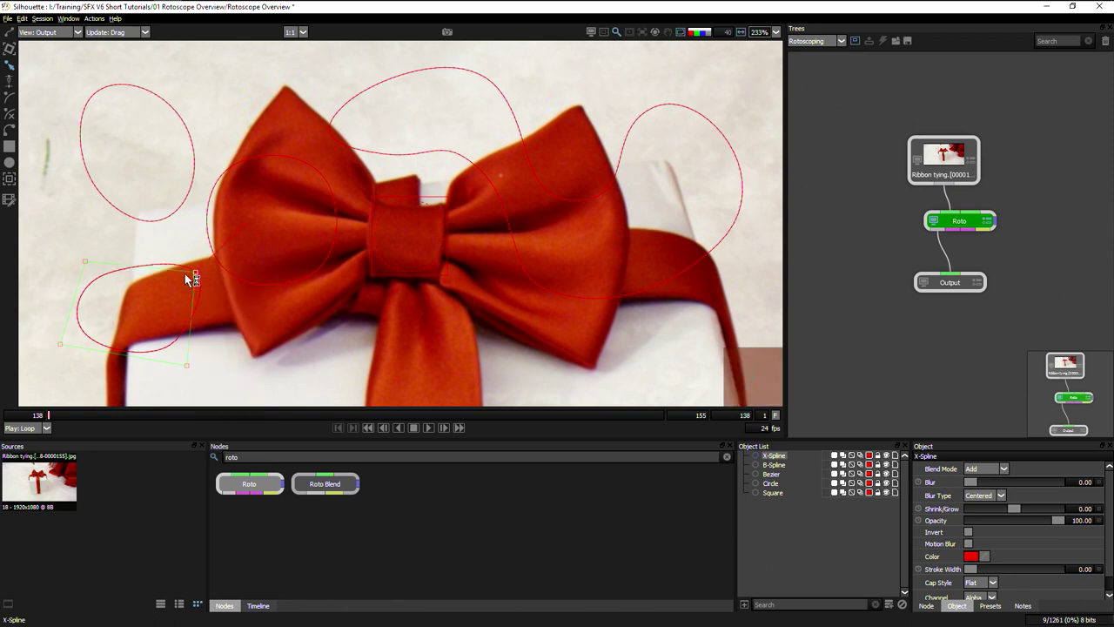
right_click(195, 273)
click(228, 358)
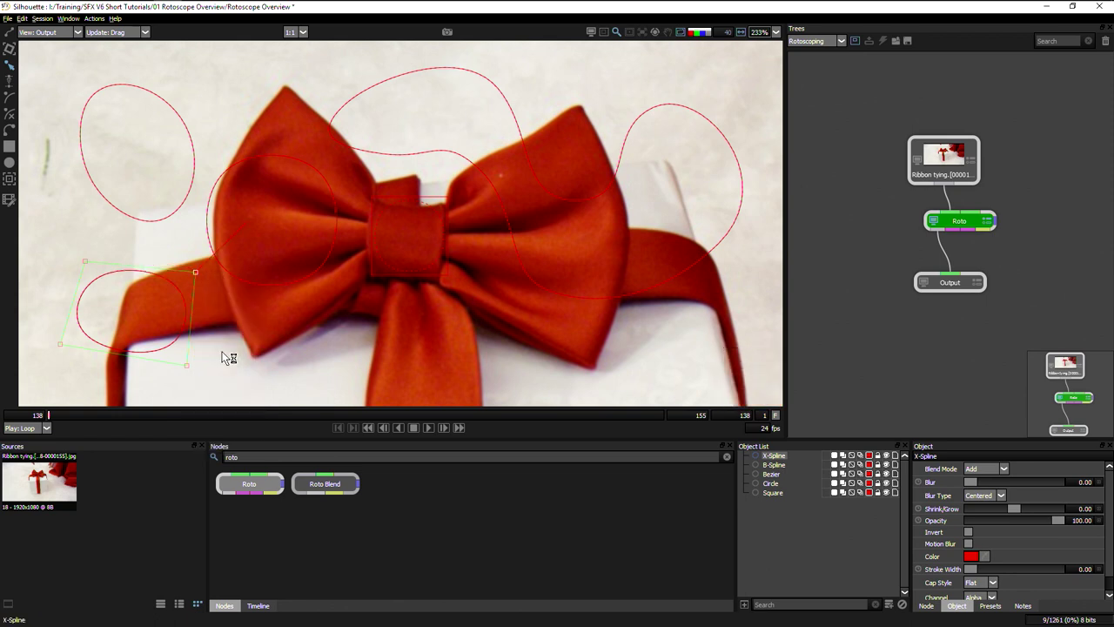
right_click(195, 273)
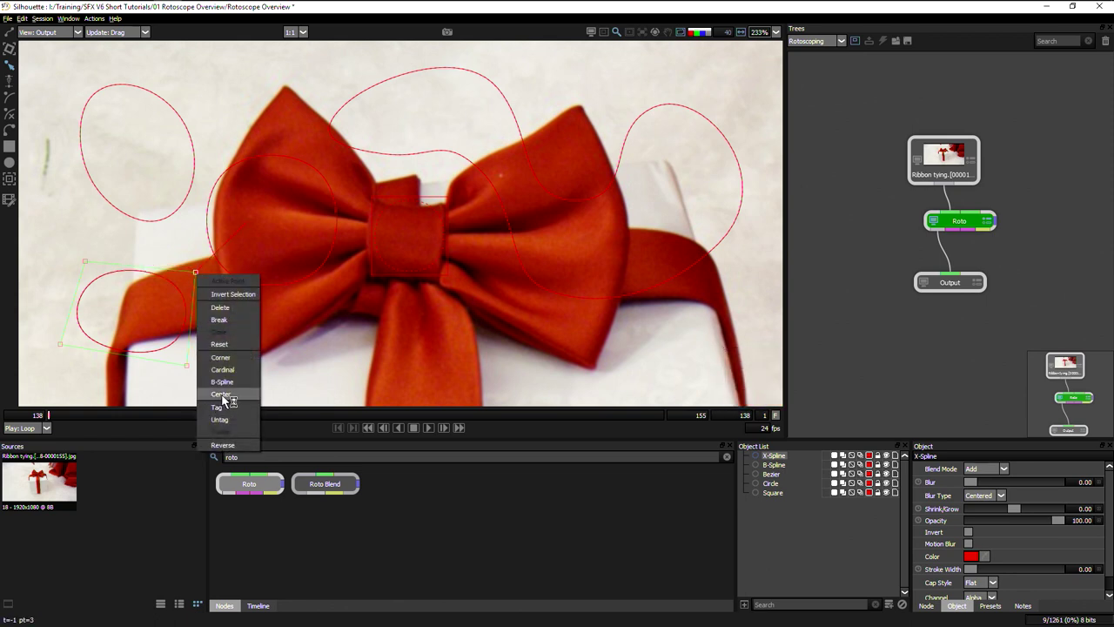
click(224, 399)
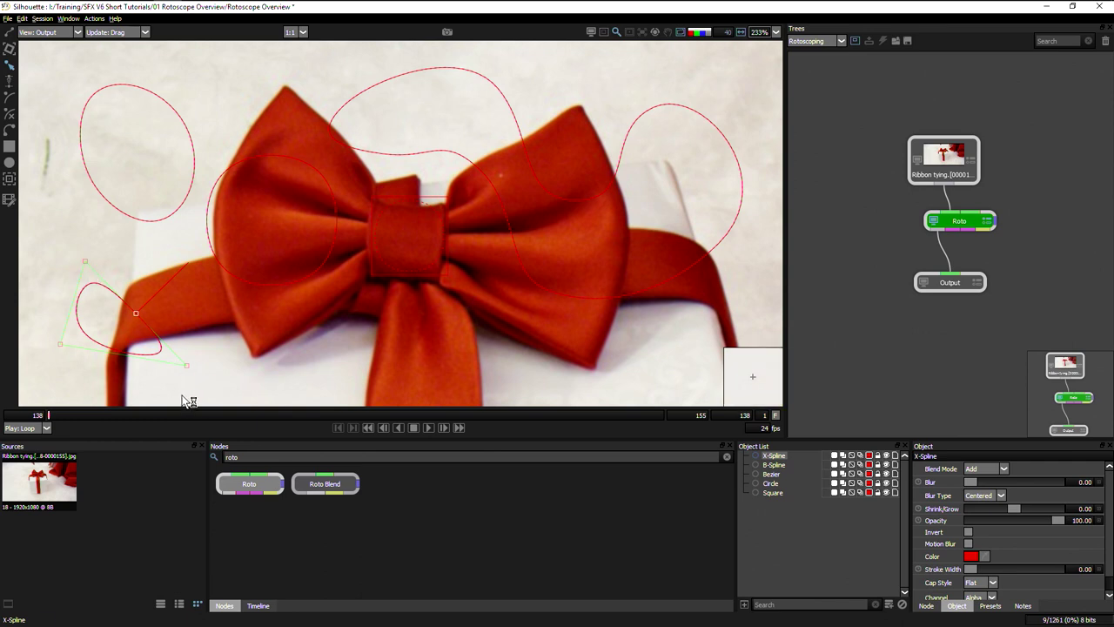
- Move the X-Spline's centered point back out above the ribbon, comparing it with the Bezier shape's points
drag(137, 320, 180, 251)
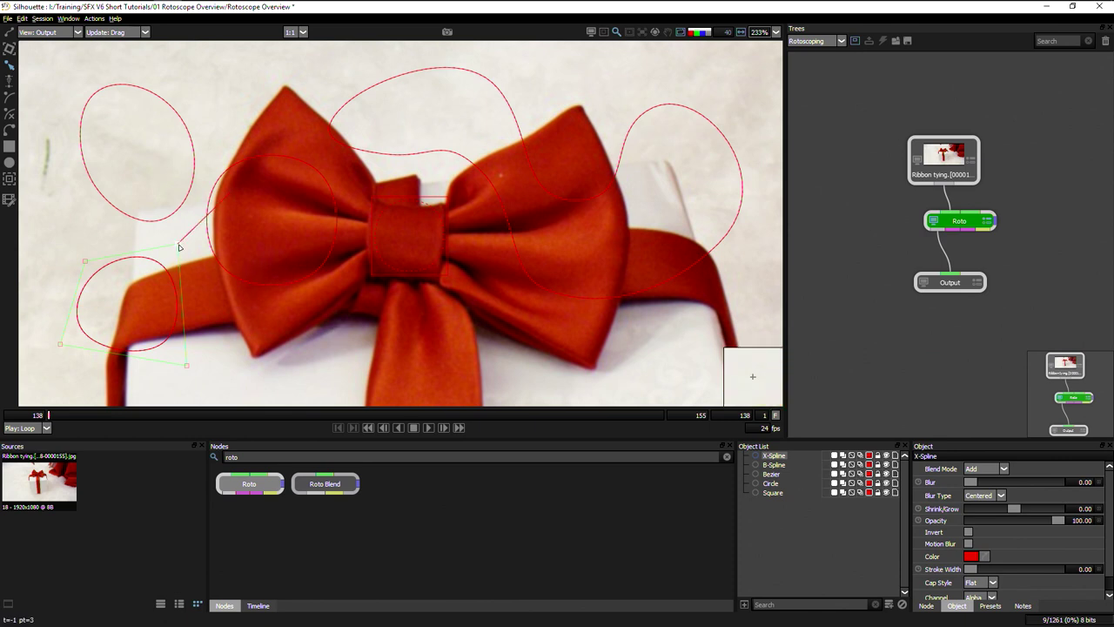
mouse_move(178, 245)
mouse_down()
mouse_move(150, 271)
mouse_move(159, 238)
mouse_up()
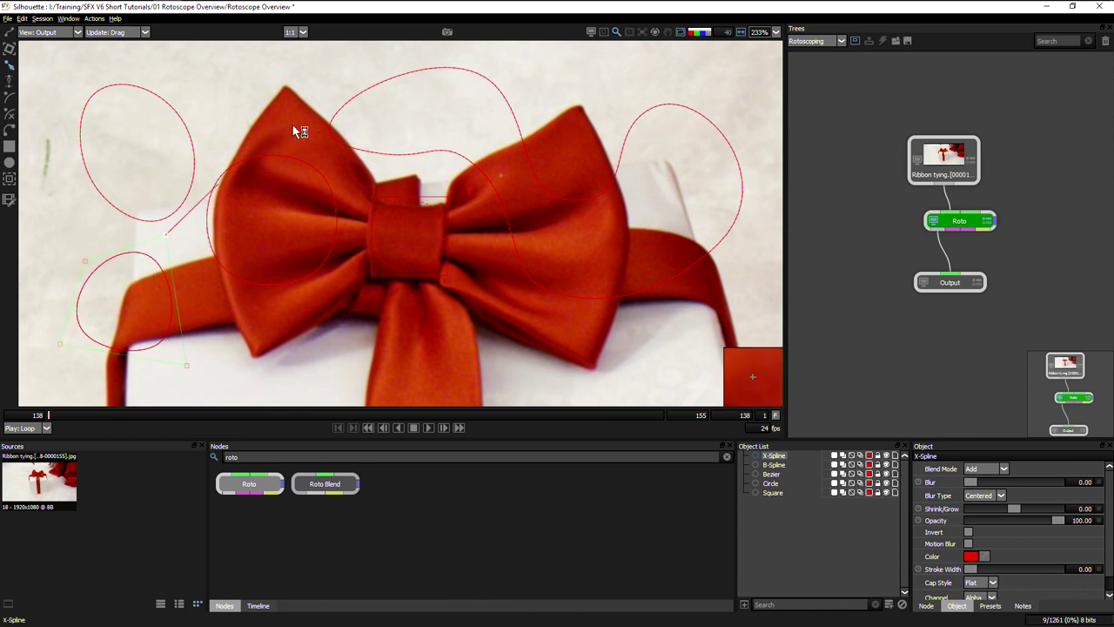
click(480, 164)
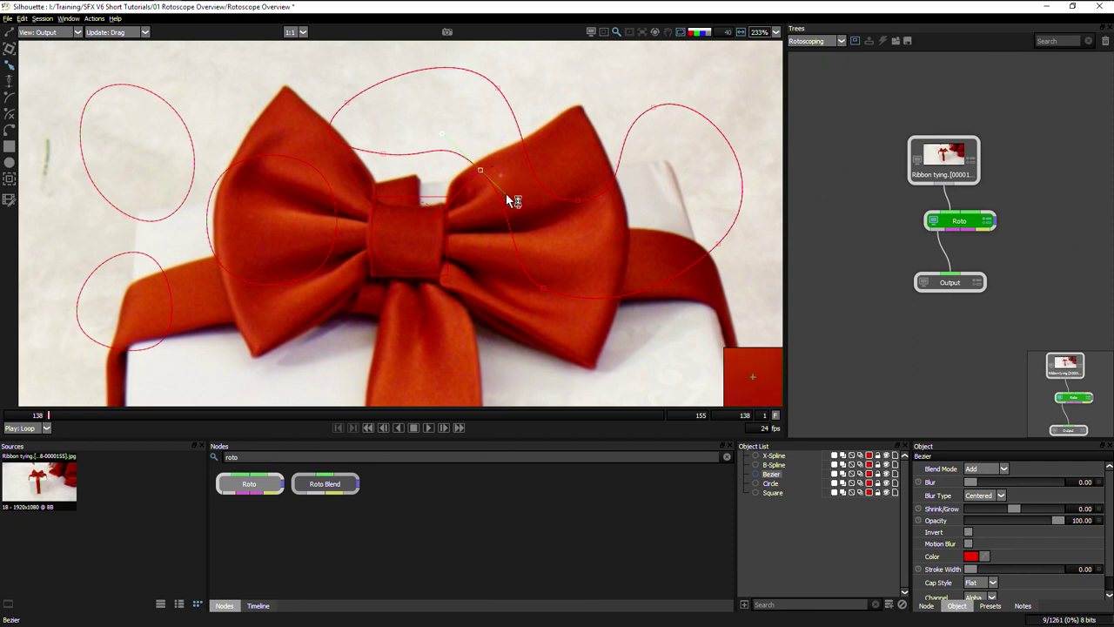
click(146, 253)
drag(159, 239, 174, 256)
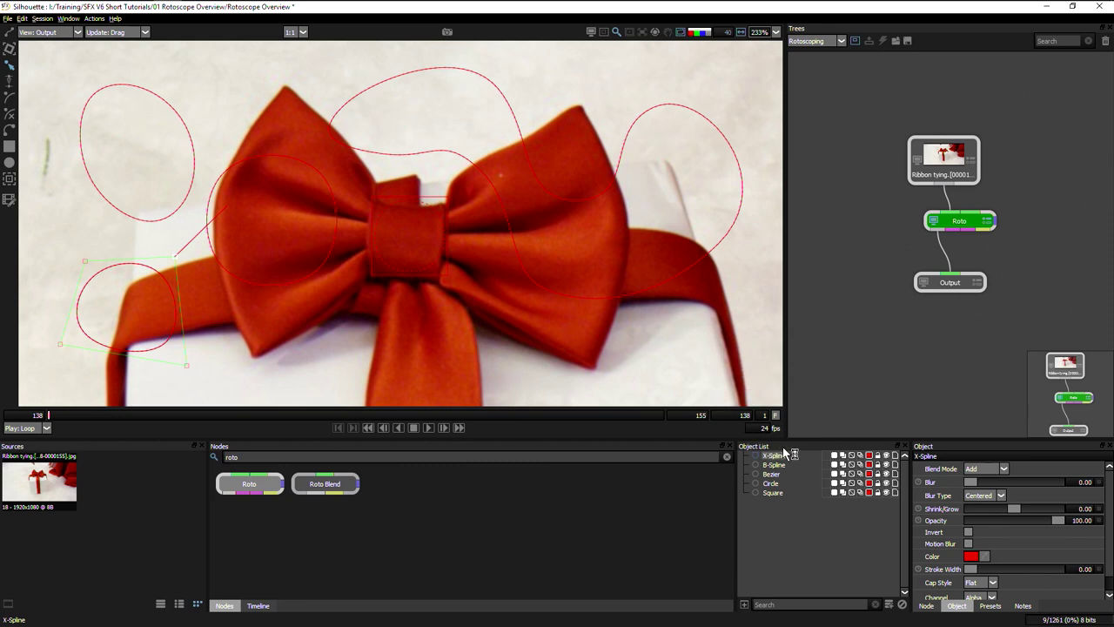
- Select all five shapes, from the X-Spline to the Square, and delete them
click(785, 498)
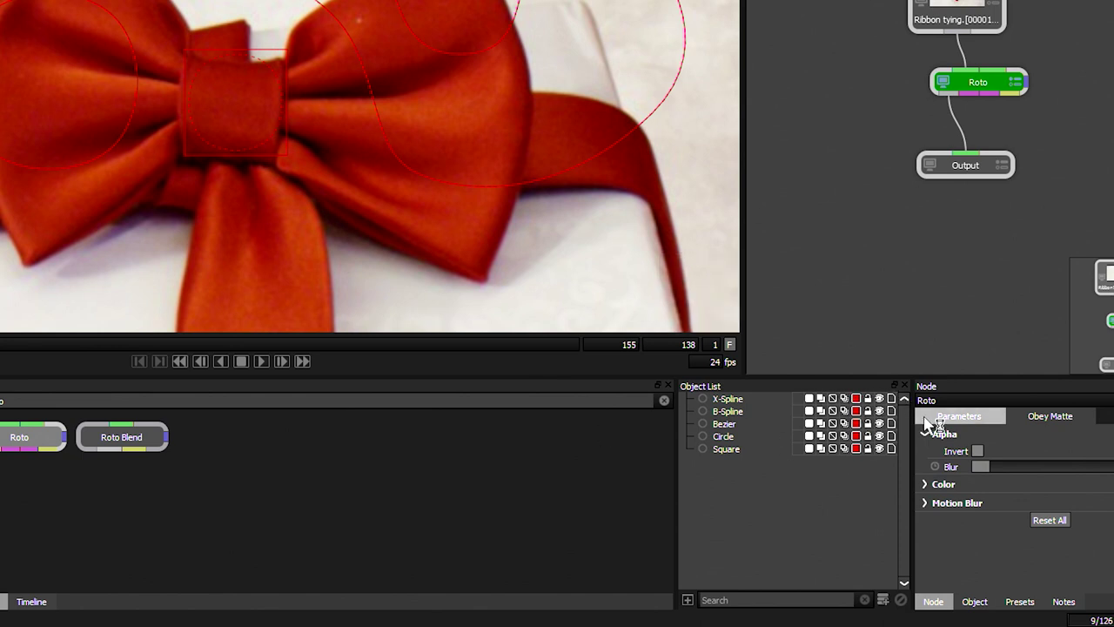
click(741, 399)
shift+click(726, 449)
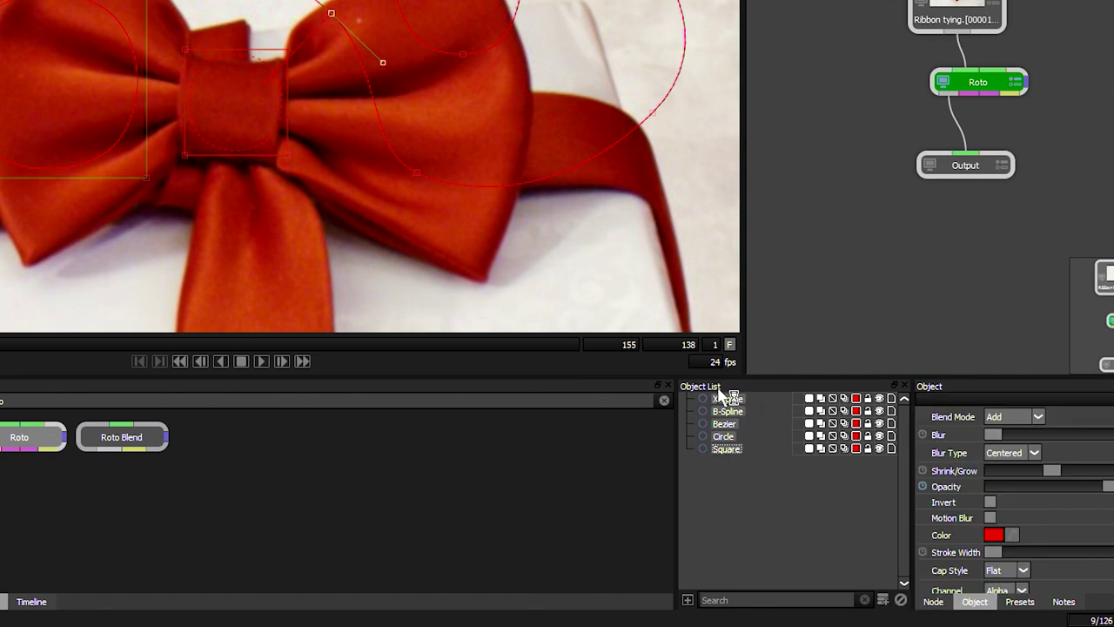
click(901, 599)
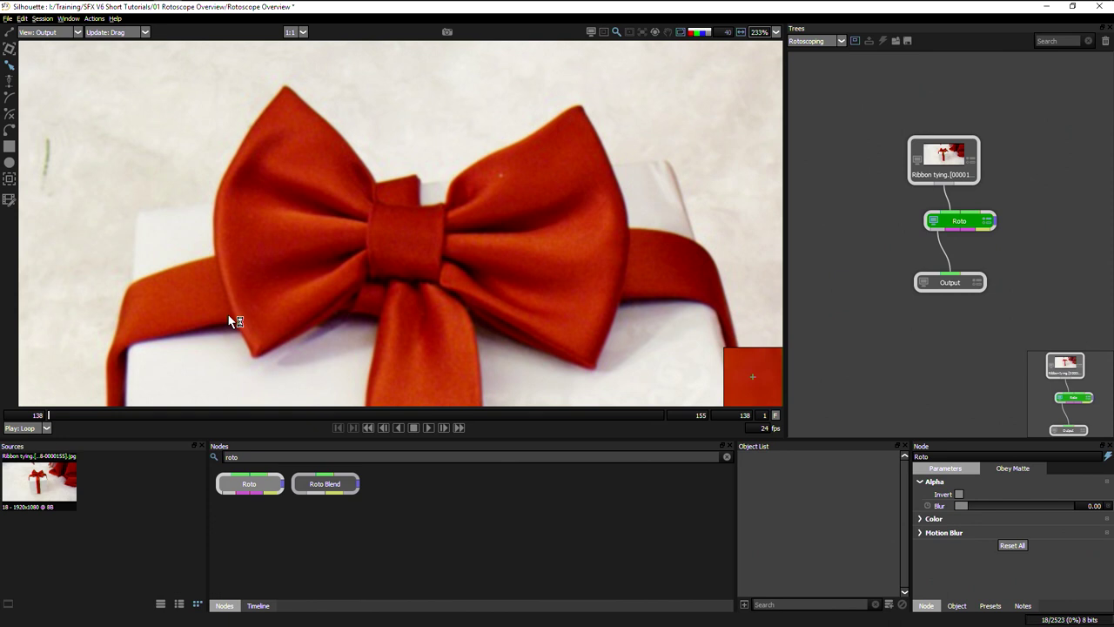
- Draw a closed ten-point X-Spline shape along the outline of the bow's left loop
click(10, 114)
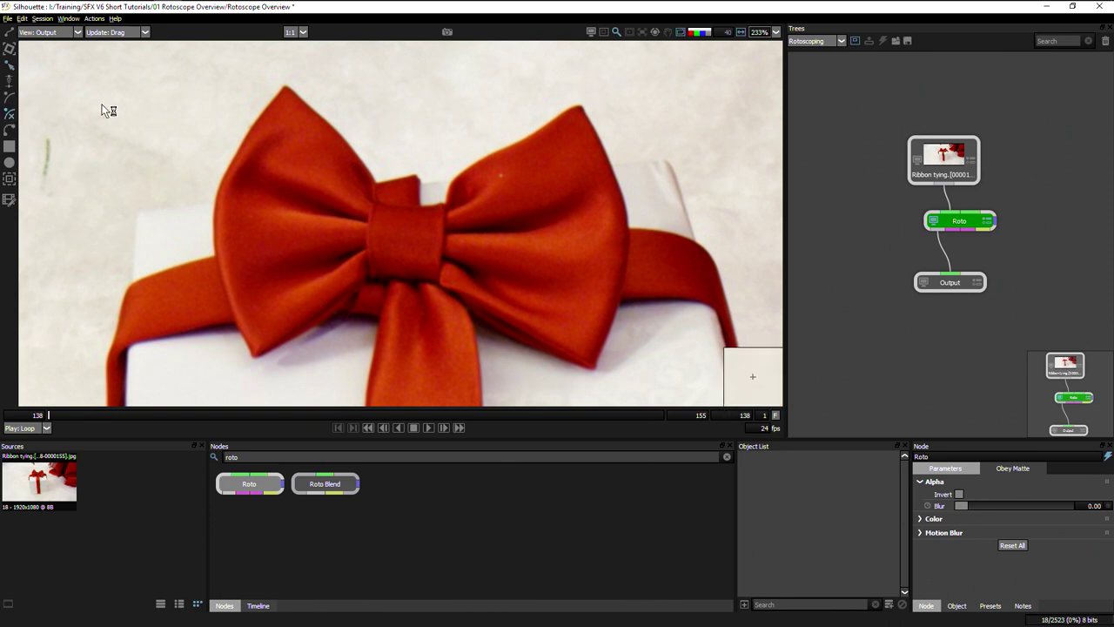
click(375, 180)
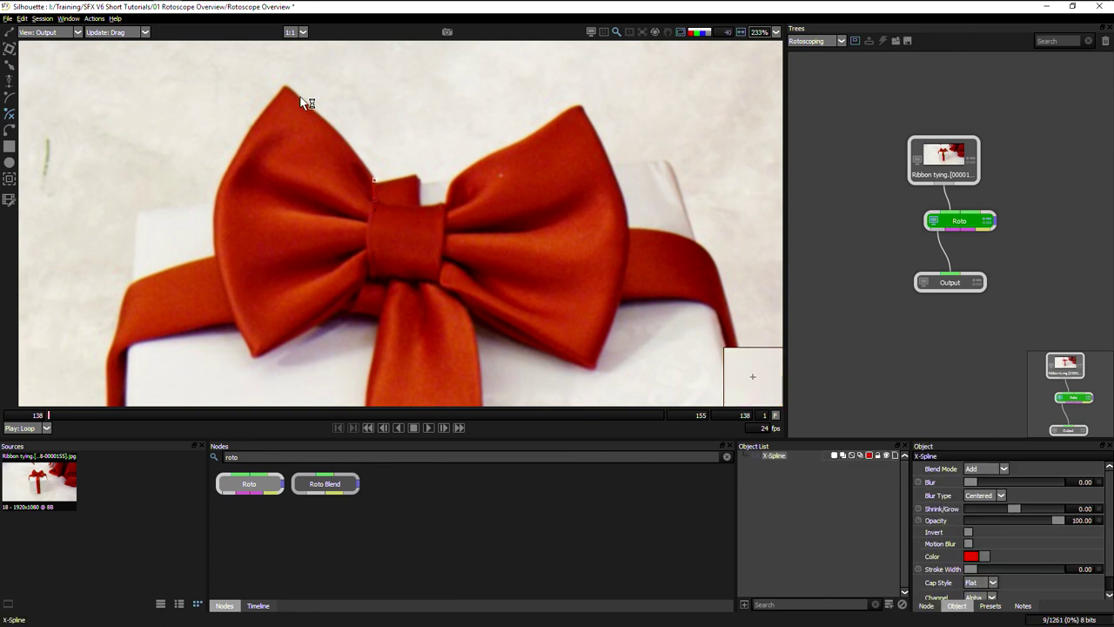
click(340, 131)
click(285, 85)
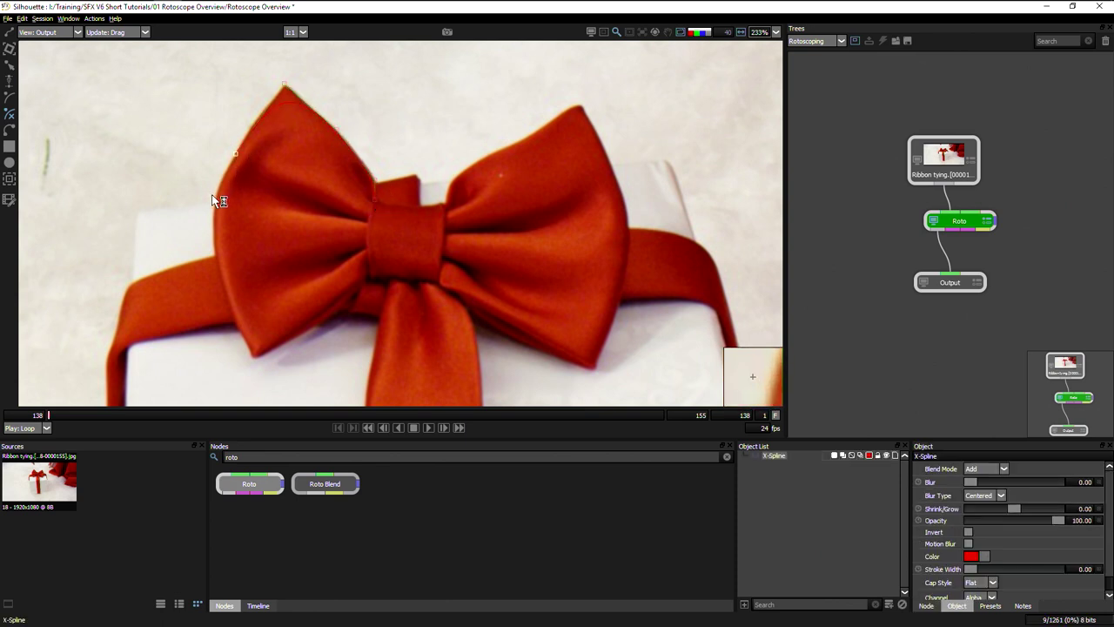
click(214, 193)
click(254, 355)
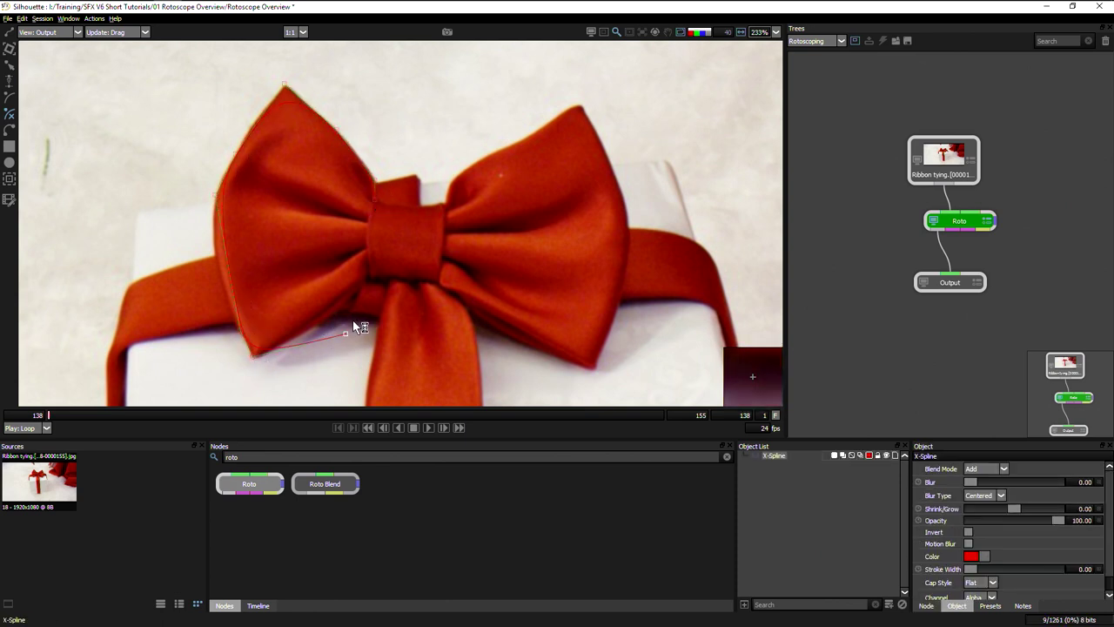
click(315, 325)
click(369, 276)
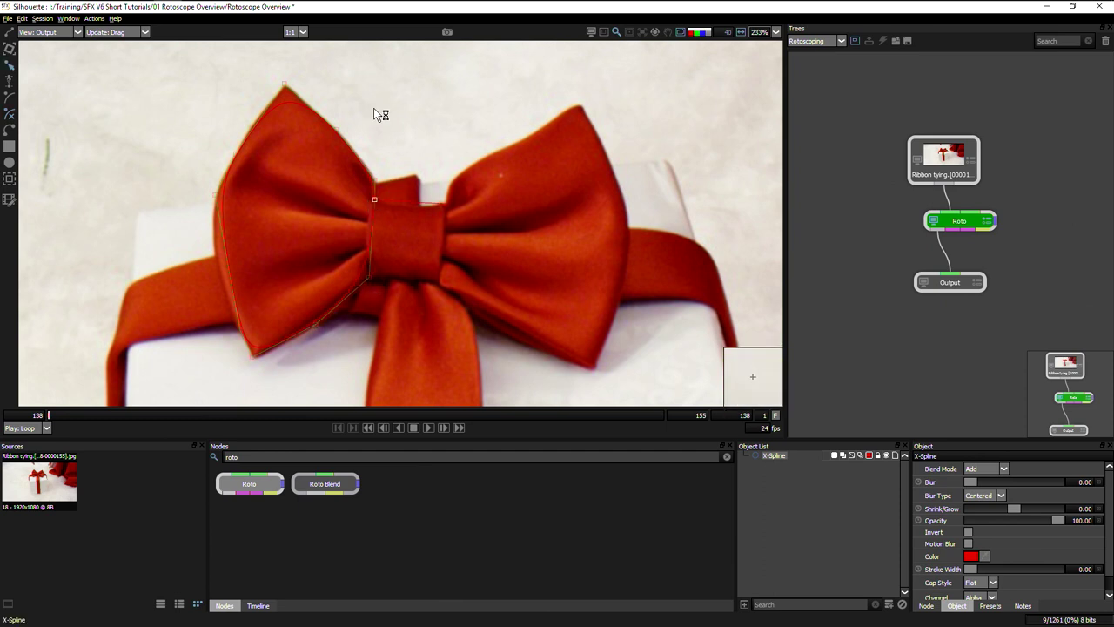
click(374, 181)
click(251, 85)
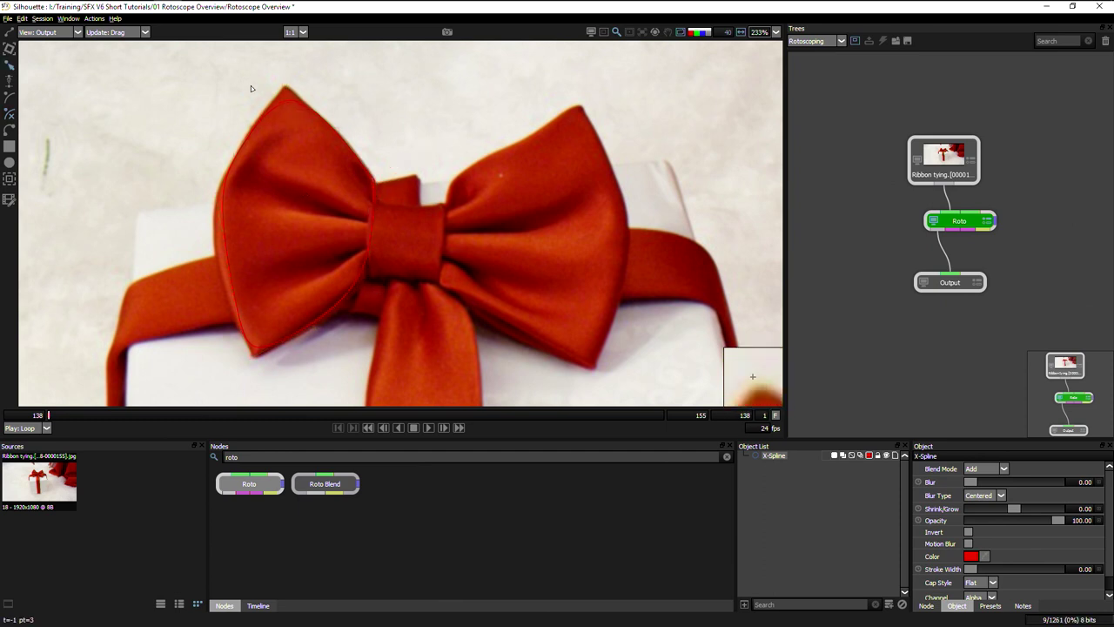
- Sharpen the X-Spline at the left loop's upper tip and move its outer-edge, lower-tip and lower knot-side points to fit the outline
click(285, 88)
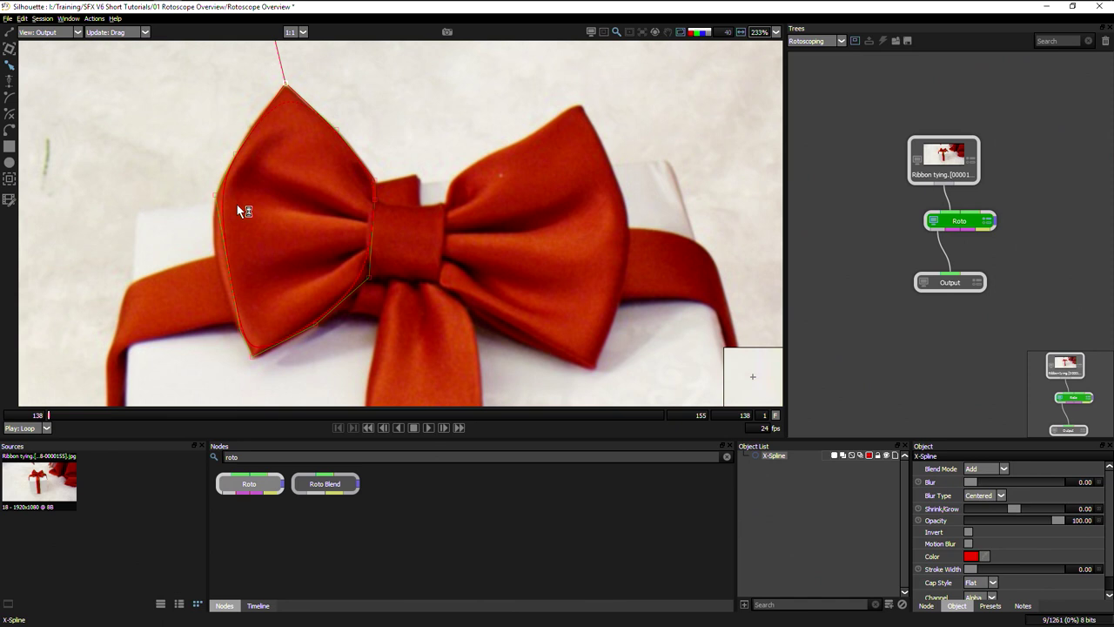
drag(215, 195, 204, 207)
drag(240, 326, 254, 359)
drag(368, 278, 383, 281)
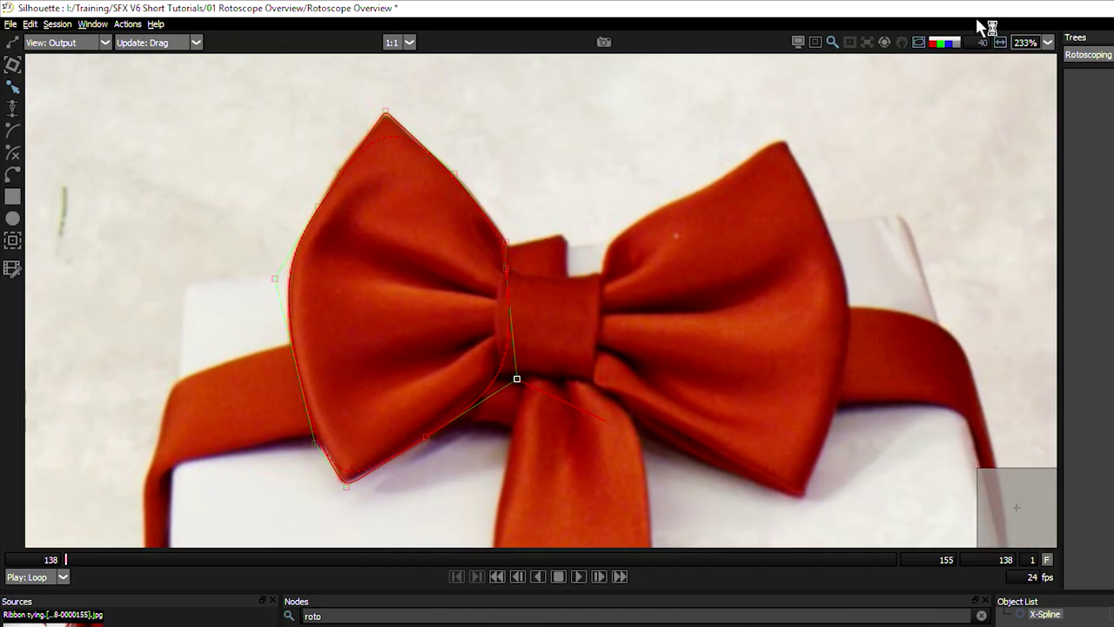
- View the frame in individual color channels, including red and blue, to compare the contrast along the bow's edges
click(941, 42)
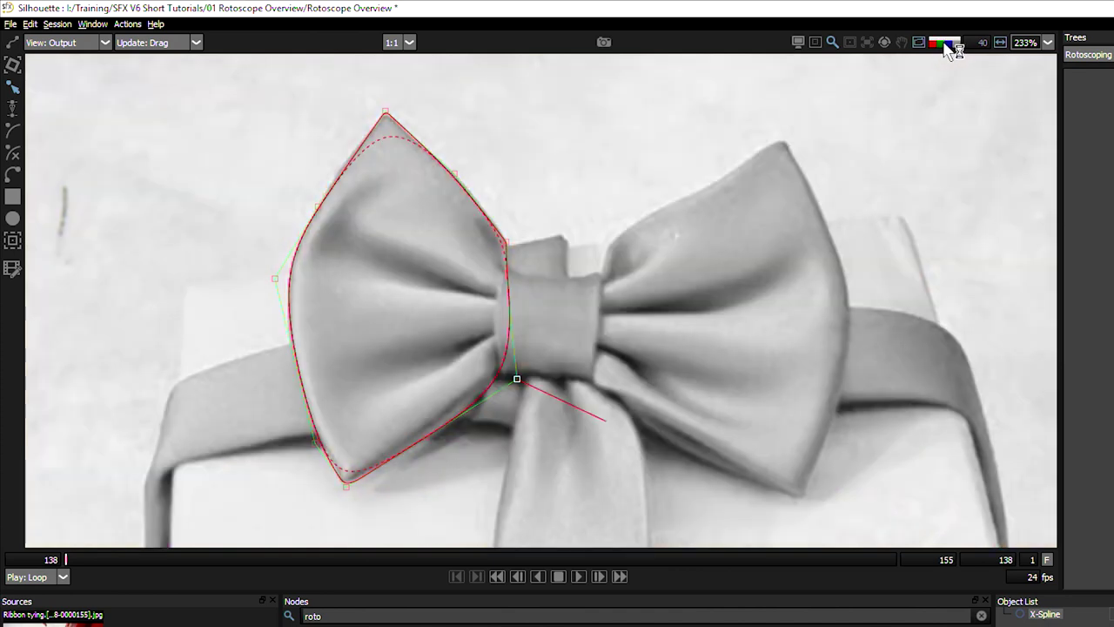
click(951, 42)
click(952, 42)
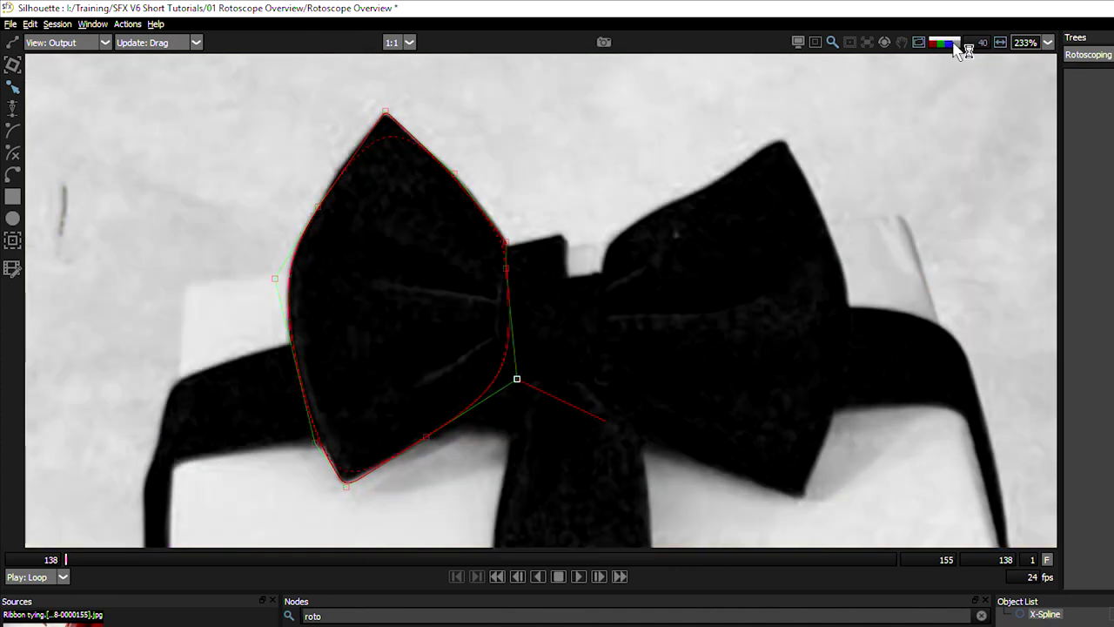
- View the red, green and blue channels individually to compare the bow's edge contrast, and return to full color with the alpha overlay
click(943, 44)
click(956, 44)
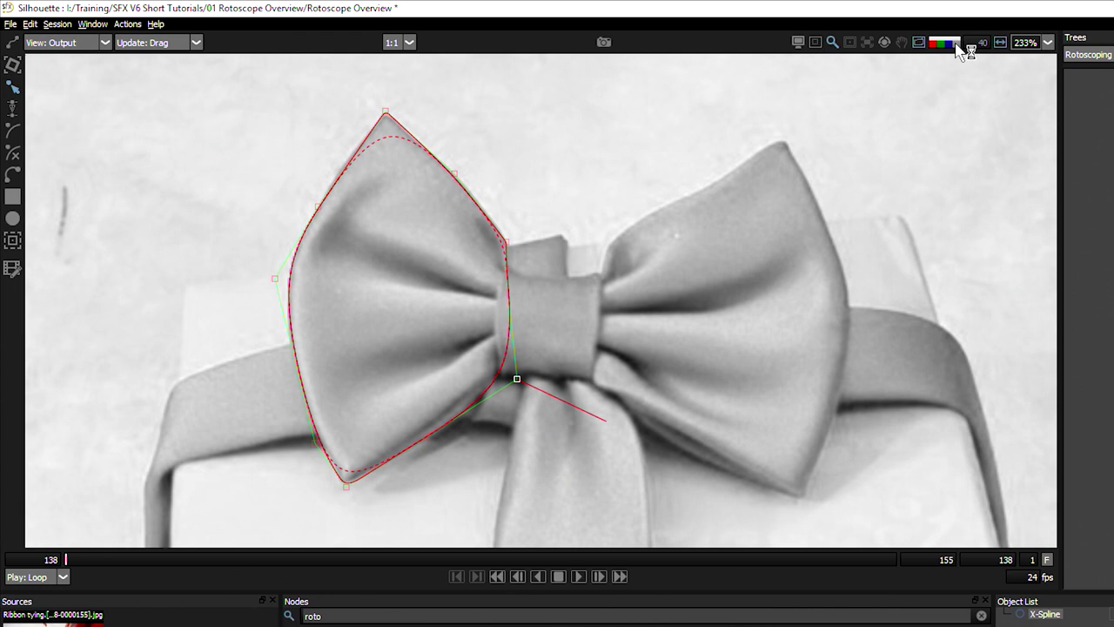
click(940, 44)
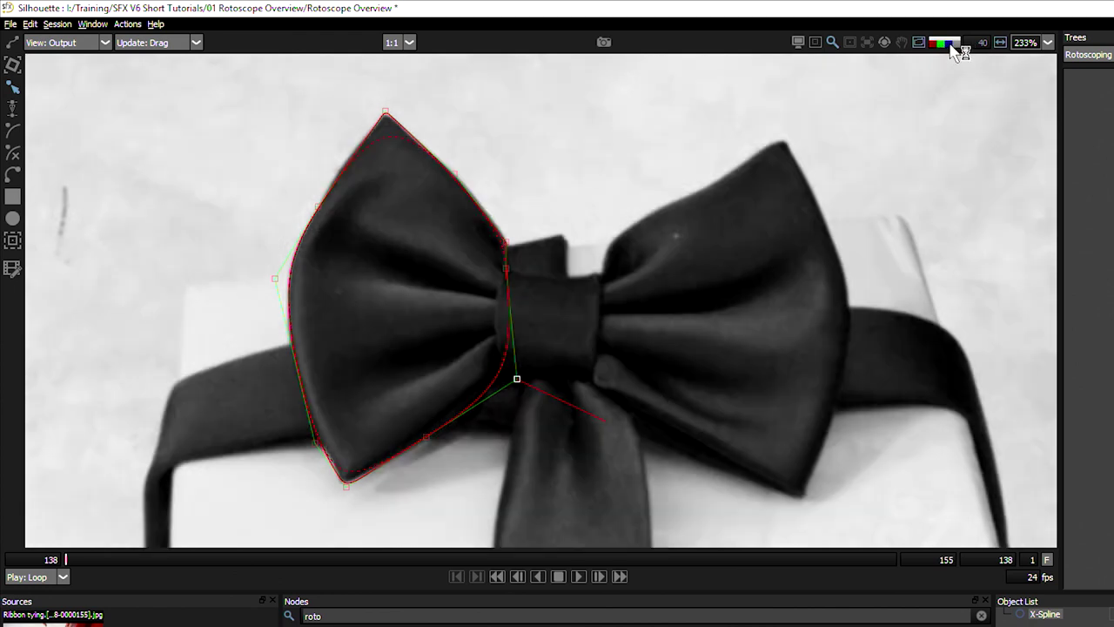
click(958, 44)
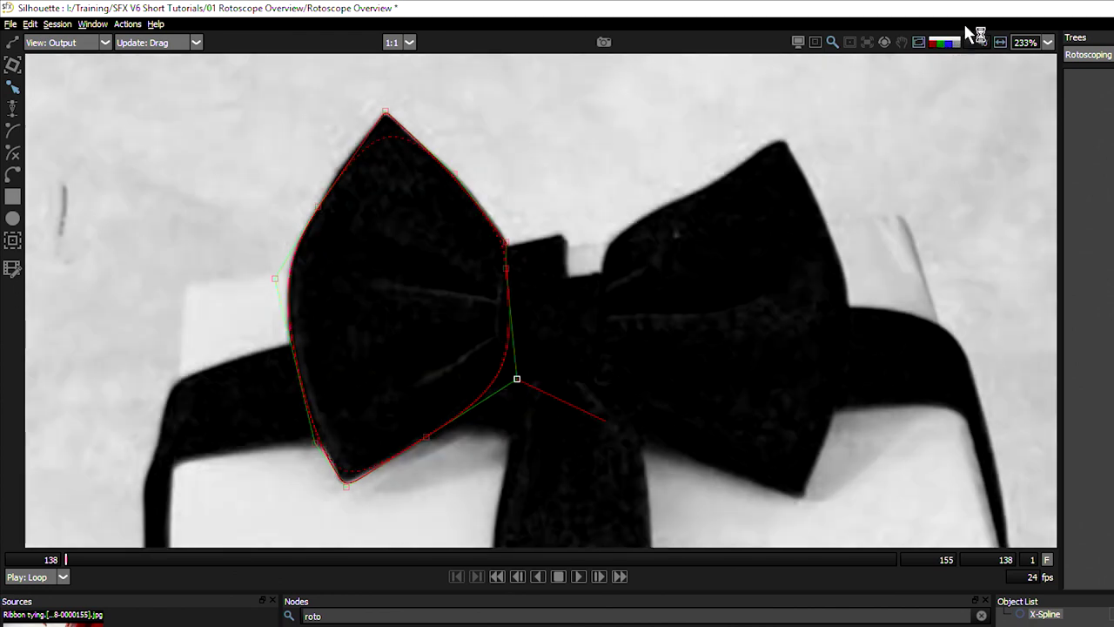
click(952, 40)
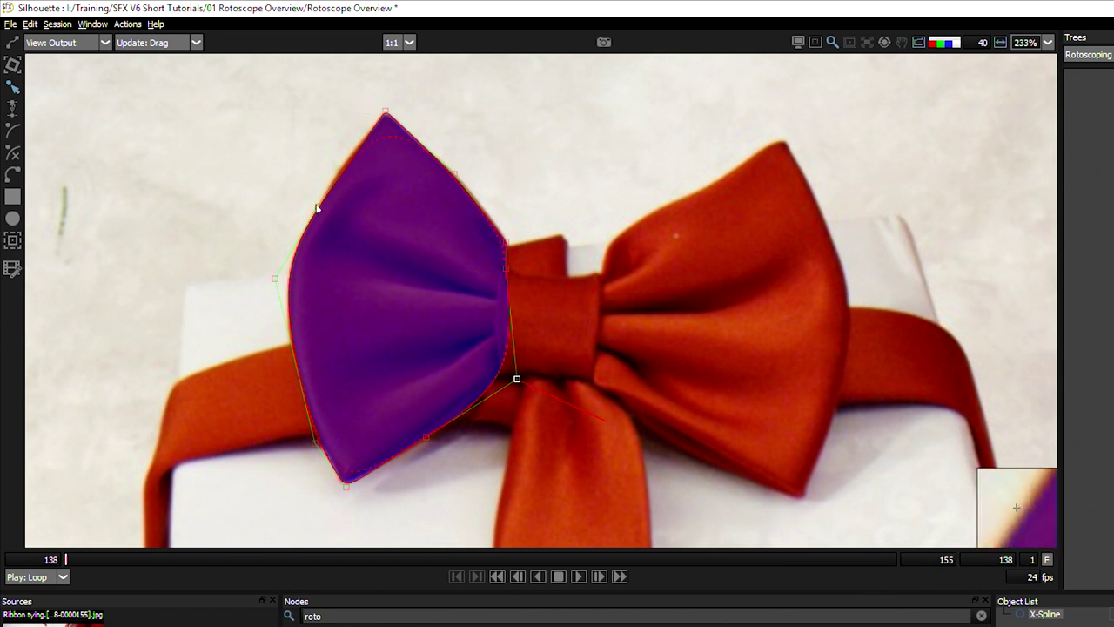
- Move the left loop X-Spline's upper outer-edge point toward the tip and nudge its widest outer control point outward to fit the edge
drag(317, 208, 331, 184)
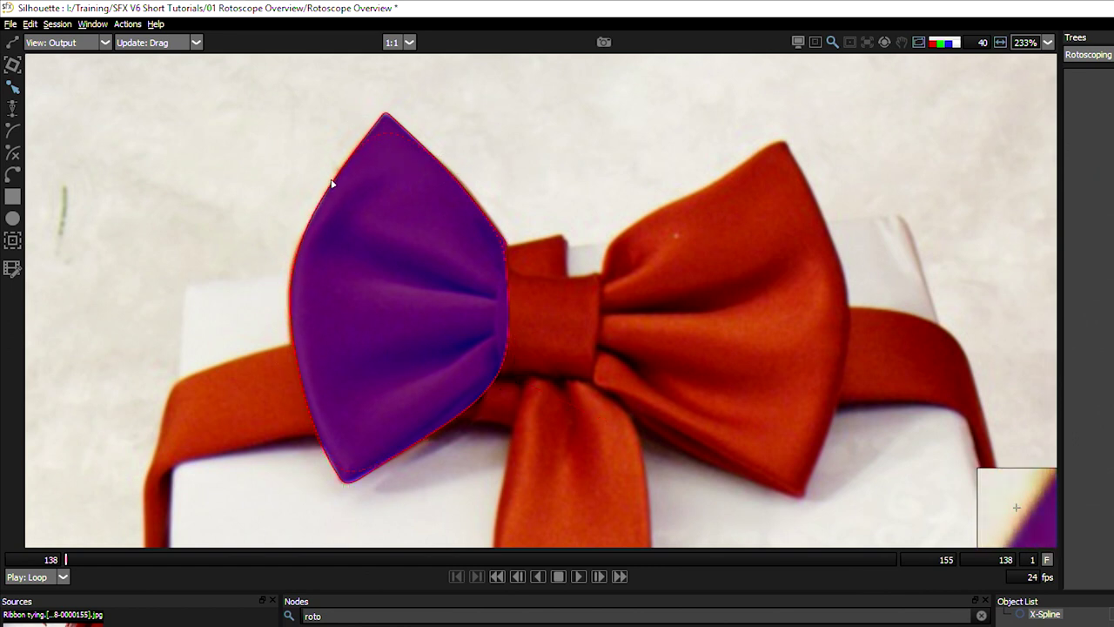
click(332, 181)
click(272, 280)
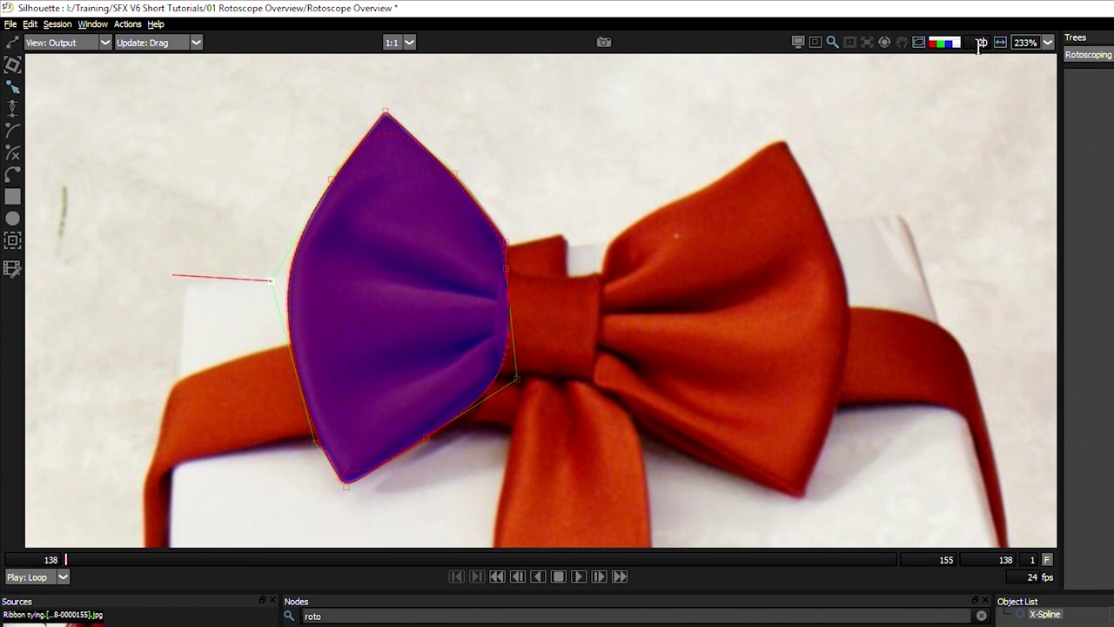
- Set the alpha overlay opacity to 20, toggle the overlay and shape outlines, and check the left loop's alpha matte before returning to color
drag(980, 46, 973, 93)
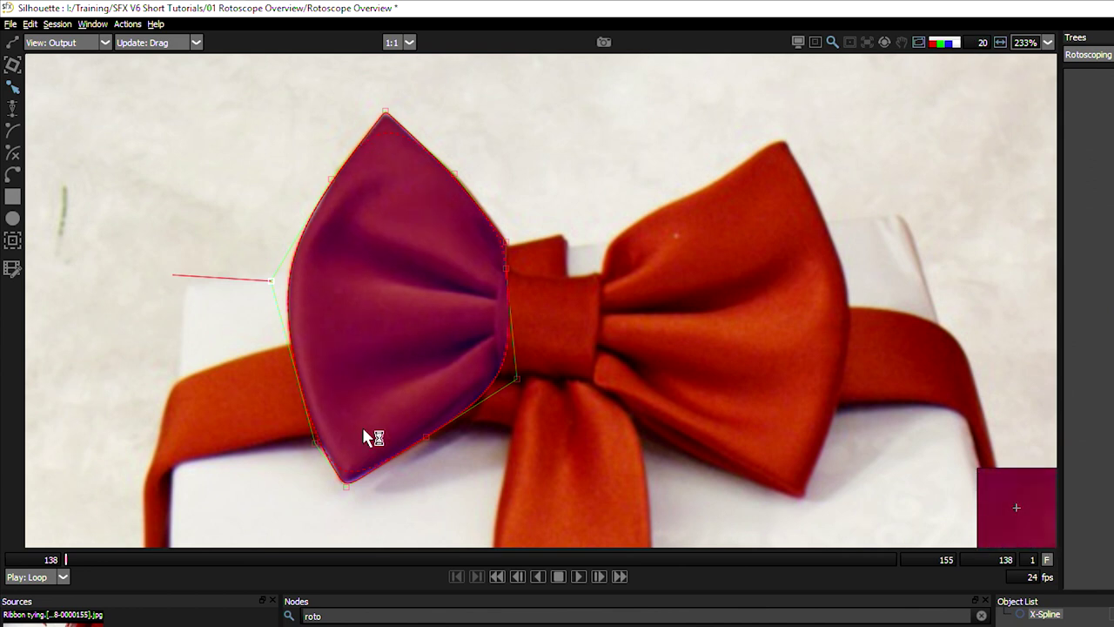
click(956, 42)
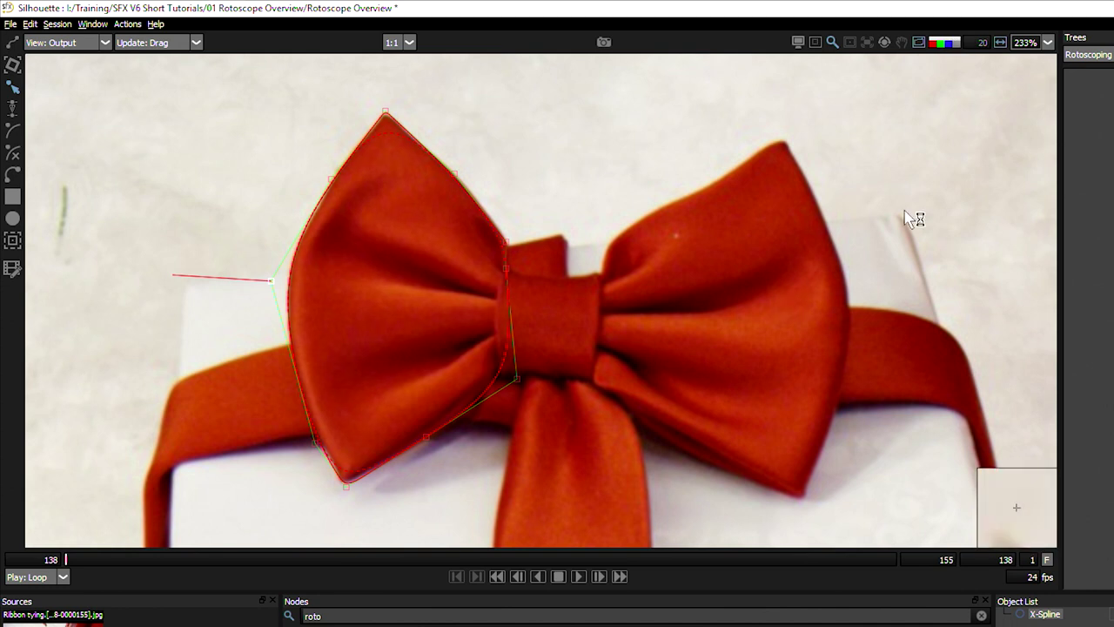
key(a)
key(a)
key(a)
key(a)
key(a)
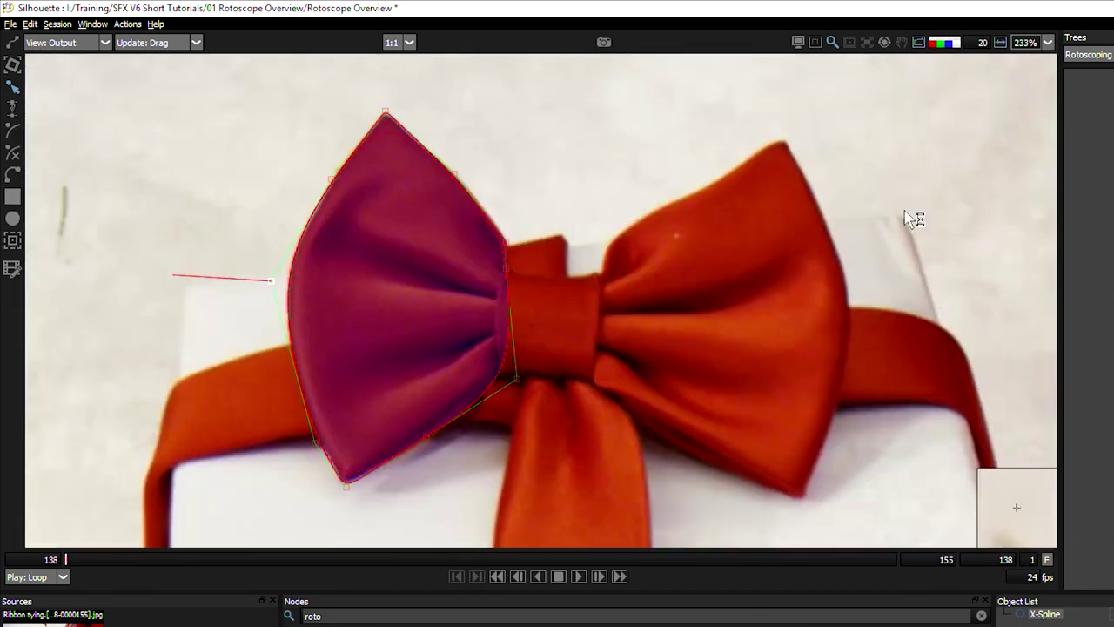
key(a)
key(o)
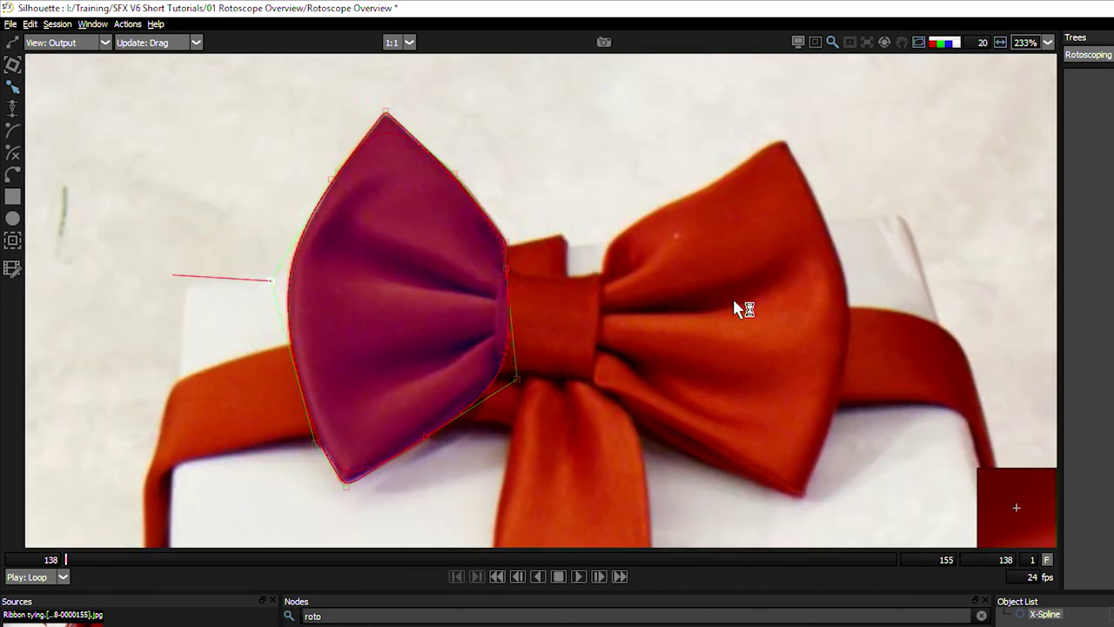
key(o)
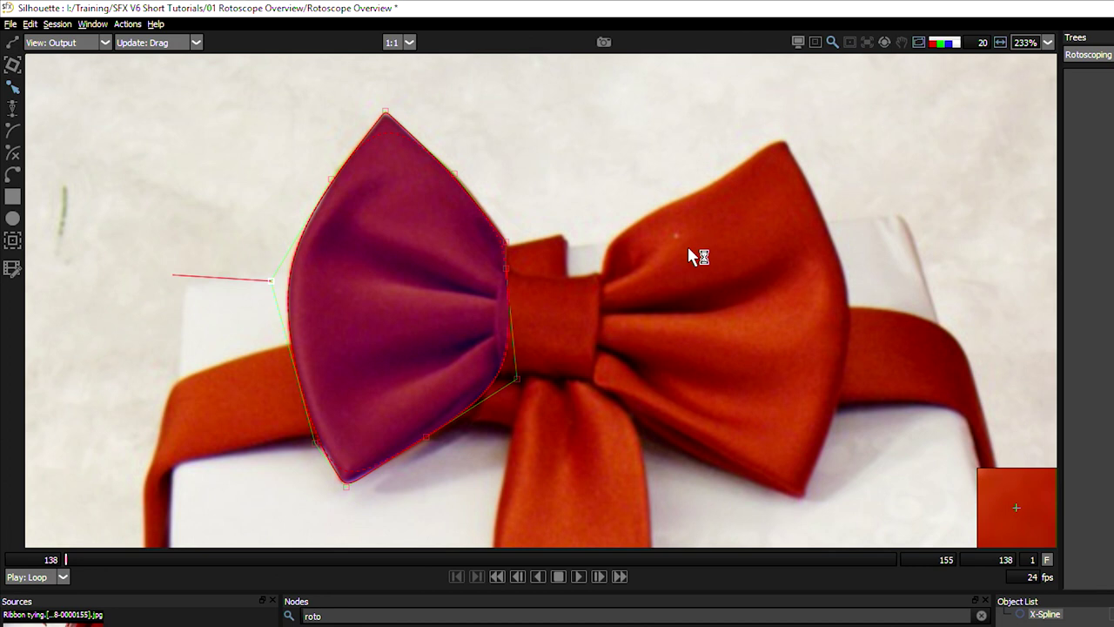
key(a)
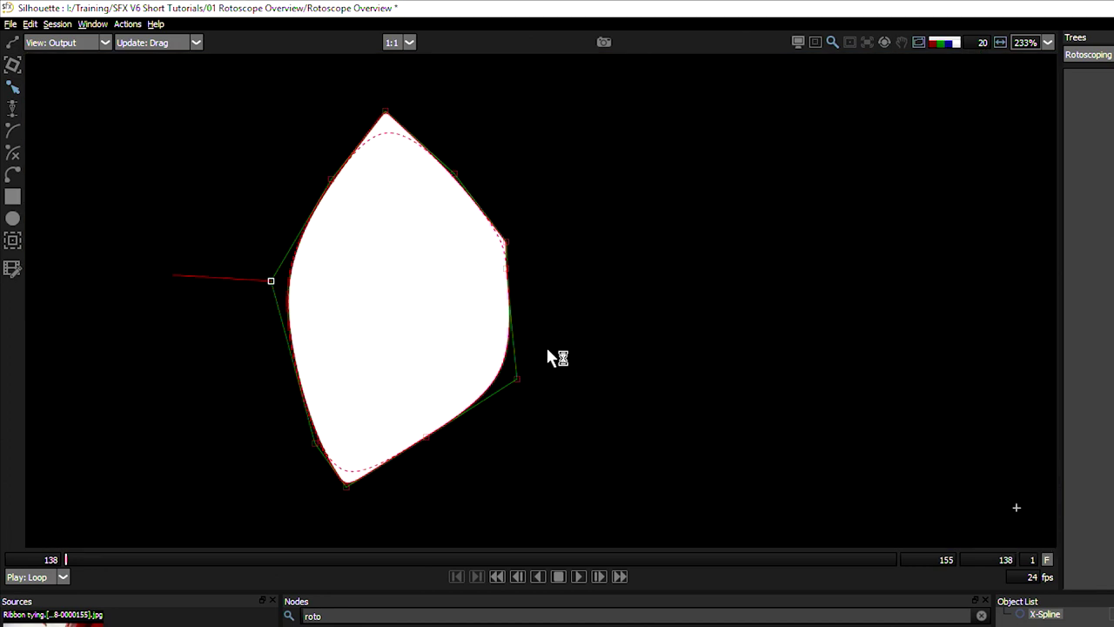
key(a)
key(grave)
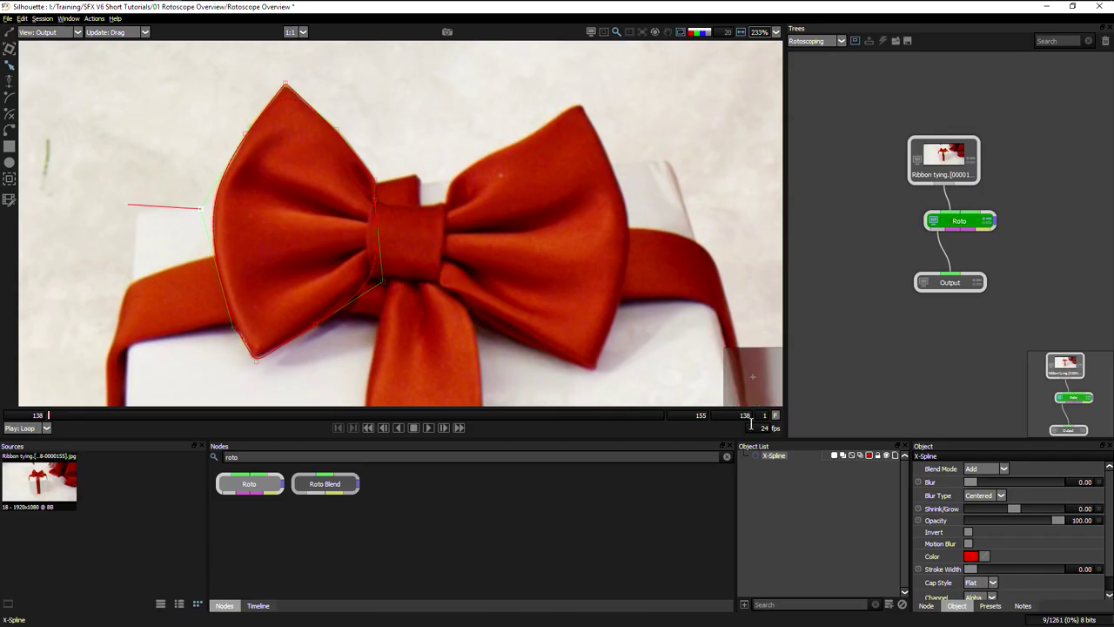
- Set the left loop X-Spline's outline color to cyan (#00ffff)
click(870, 455)
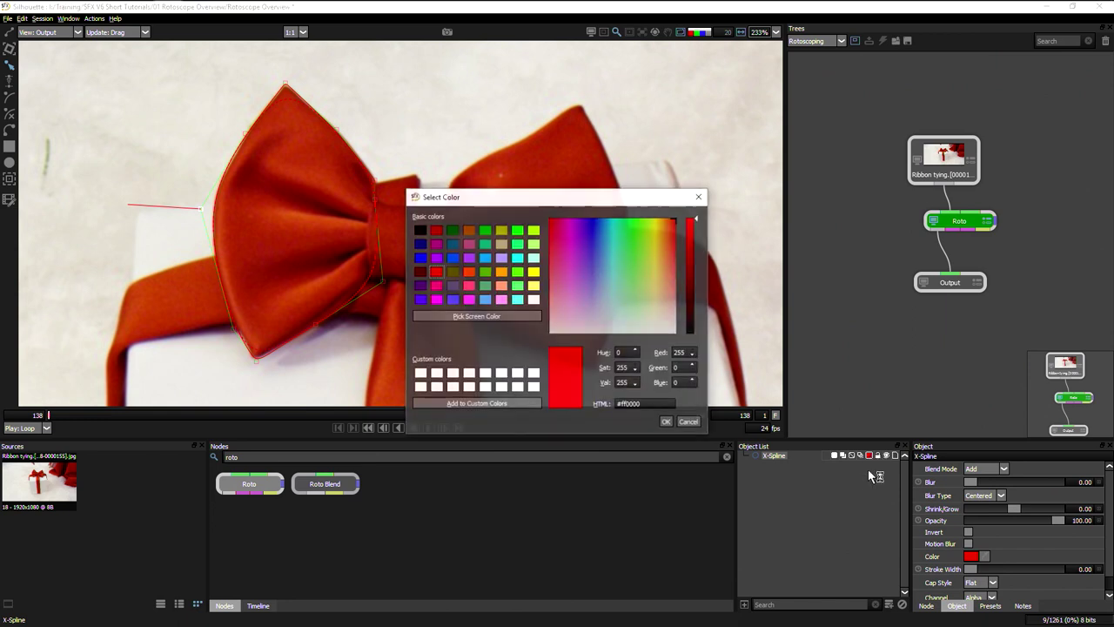
click(517, 258)
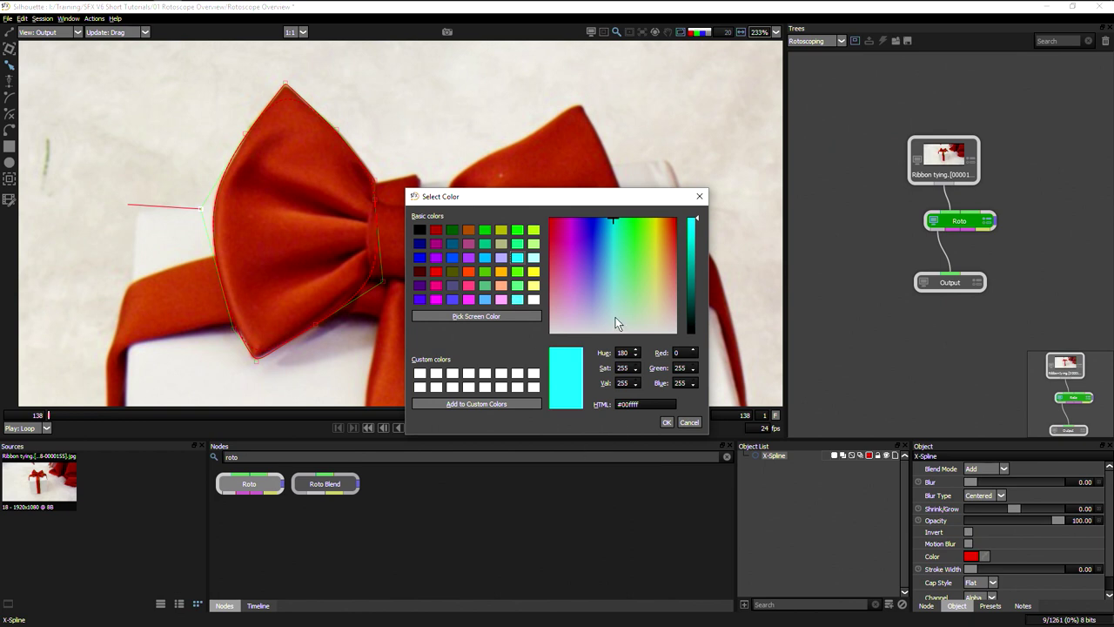
click(667, 423)
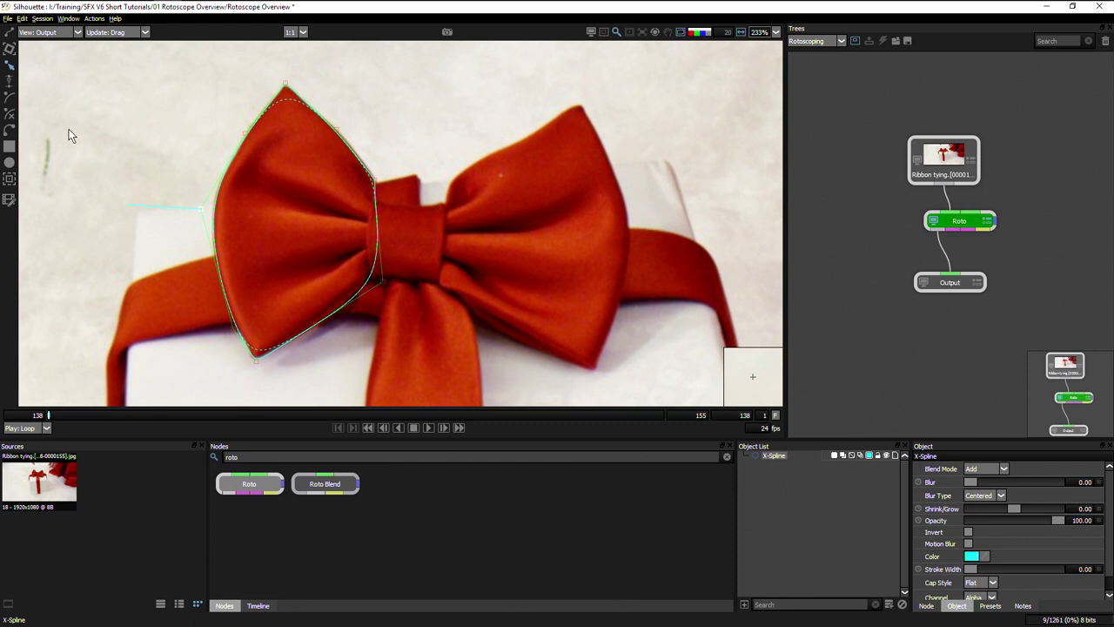
- Draw a closed X-Spline shape around the bow's center knot, slightly overlapping both loops
click(10, 114)
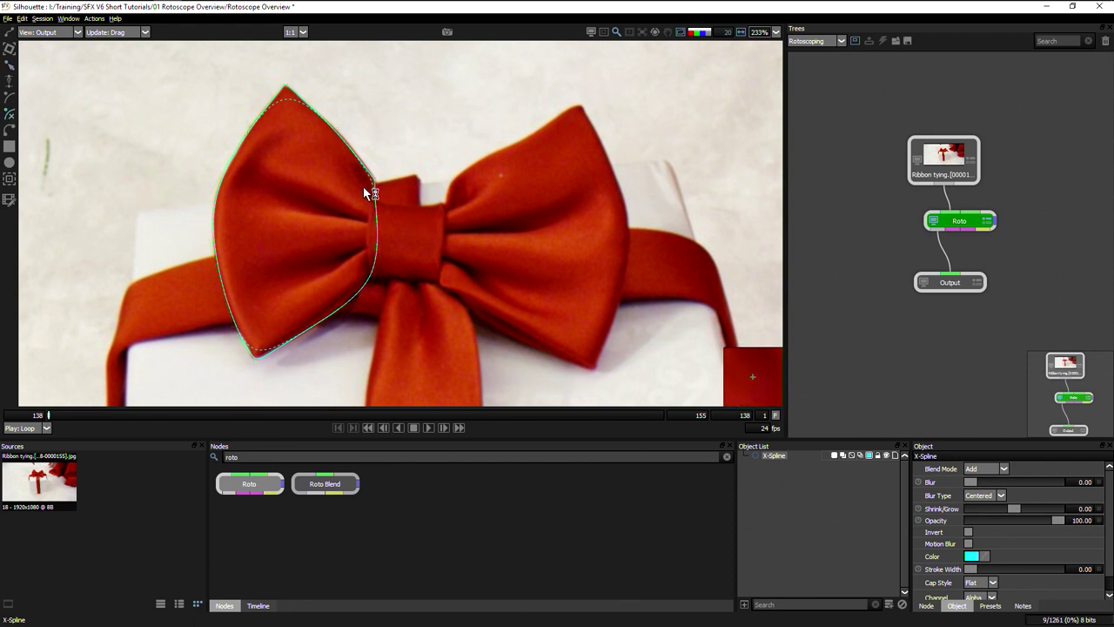
click(363, 186)
click(385, 205)
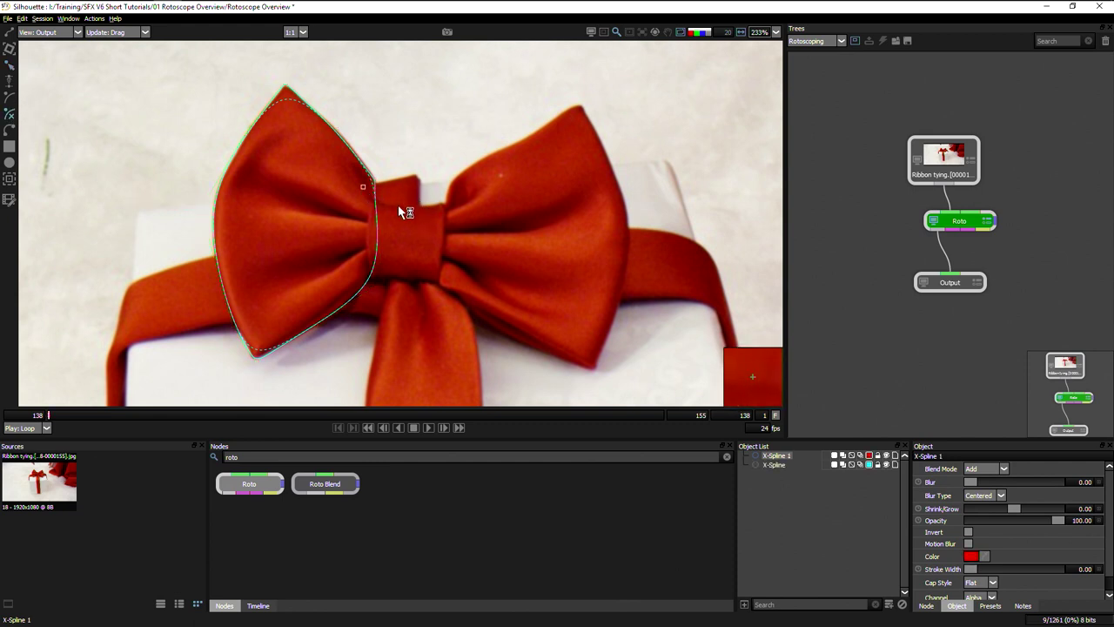
click(458, 205)
click(443, 284)
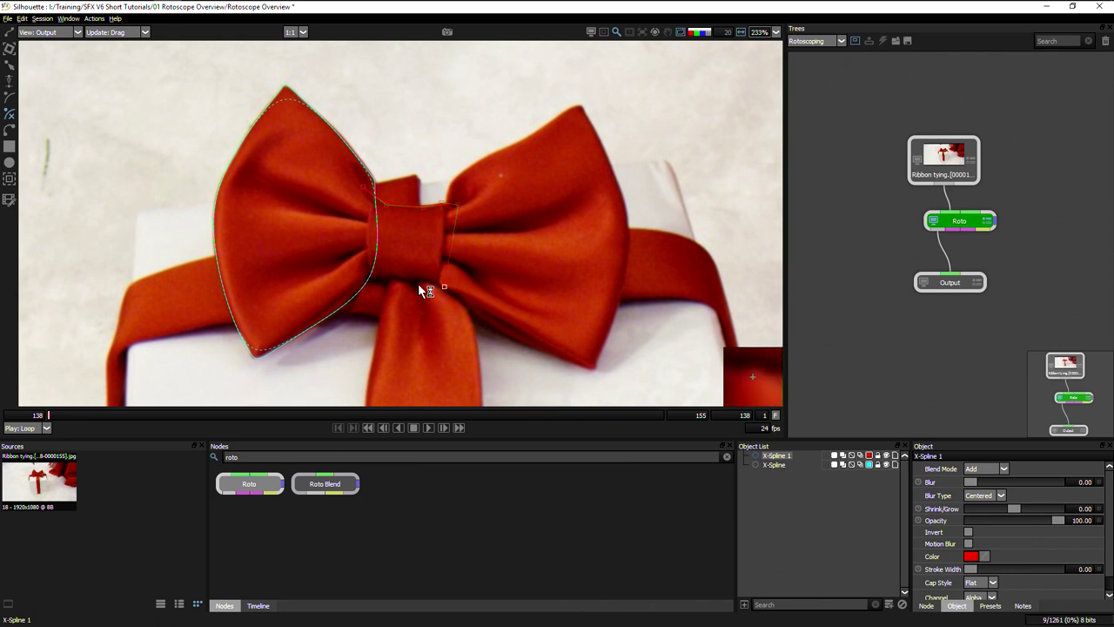
click(410, 281)
click(351, 281)
click(363, 186)
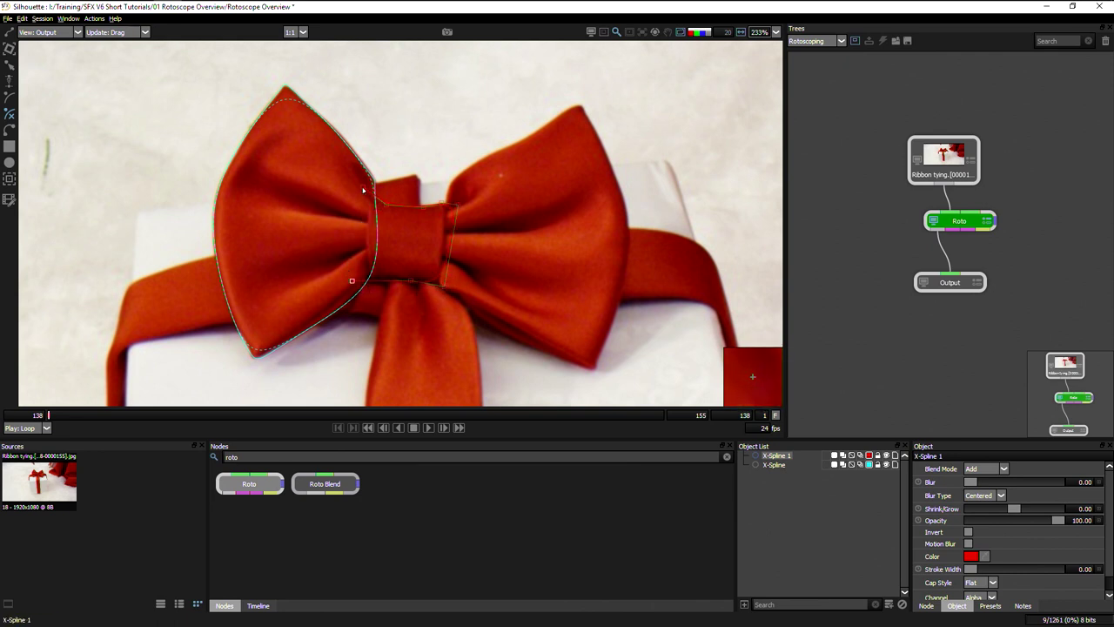
- Draw a closed X-Spline shape along the outline of the bow's right loop, overlapping the center knot
click(10, 115)
click(441, 217)
click(448, 184)
click(484, 158)
click(516, 142)
click(567, 108)
click(583, 104)
click(613, 166)
click(634, 271)
click(596, 368)
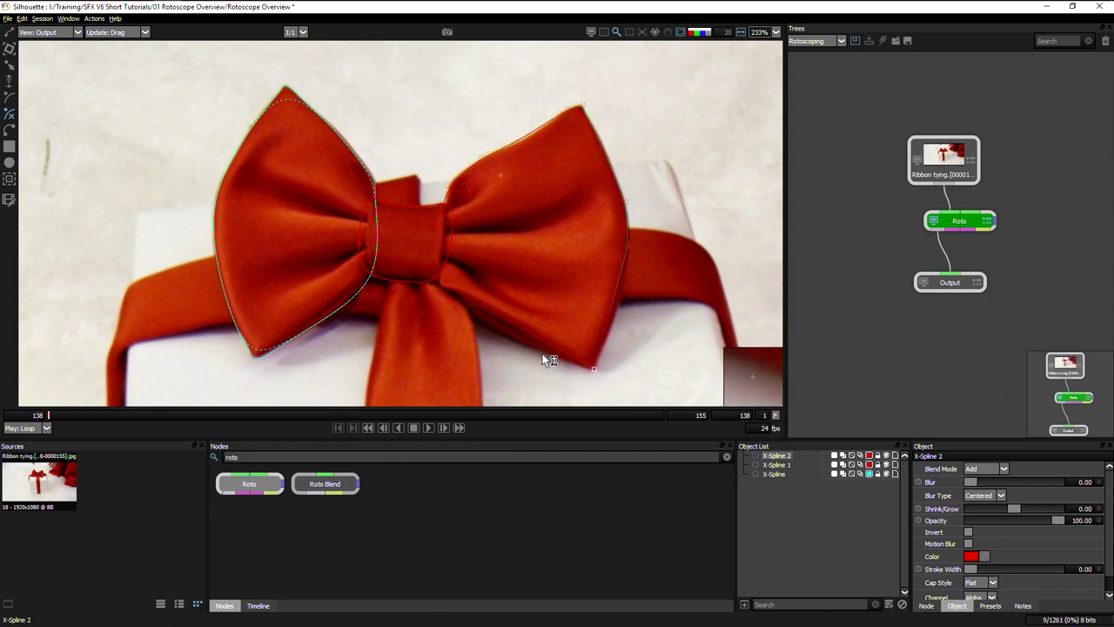
click(545, 352)
click(477, 311)
click(420, 267)
click(440, 216)
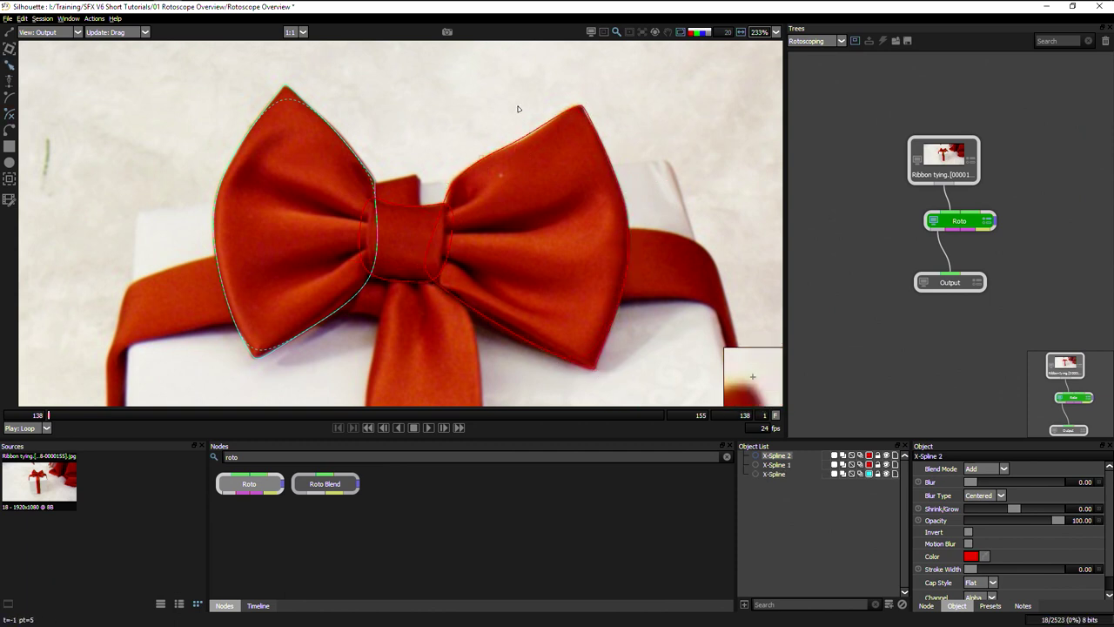
click(443, 217)
- Select the X-Spline 1 and X-Spline 2 shapes together and set their outline color to cyan
click(790, 483)
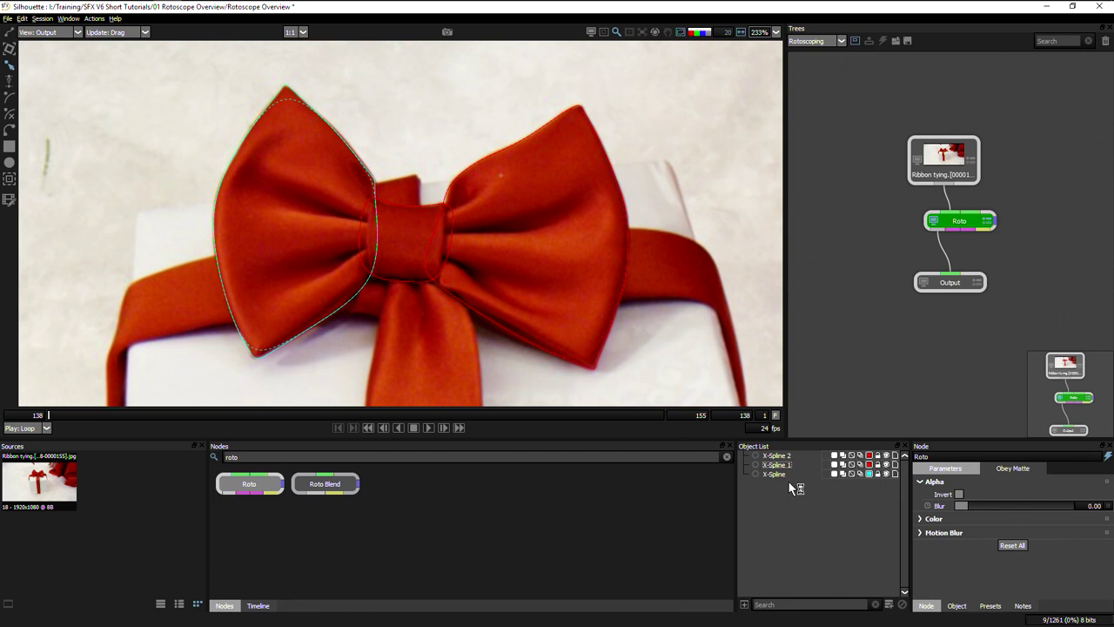
click(779, 456)
shift+click(781, 464)
click(869, 455)
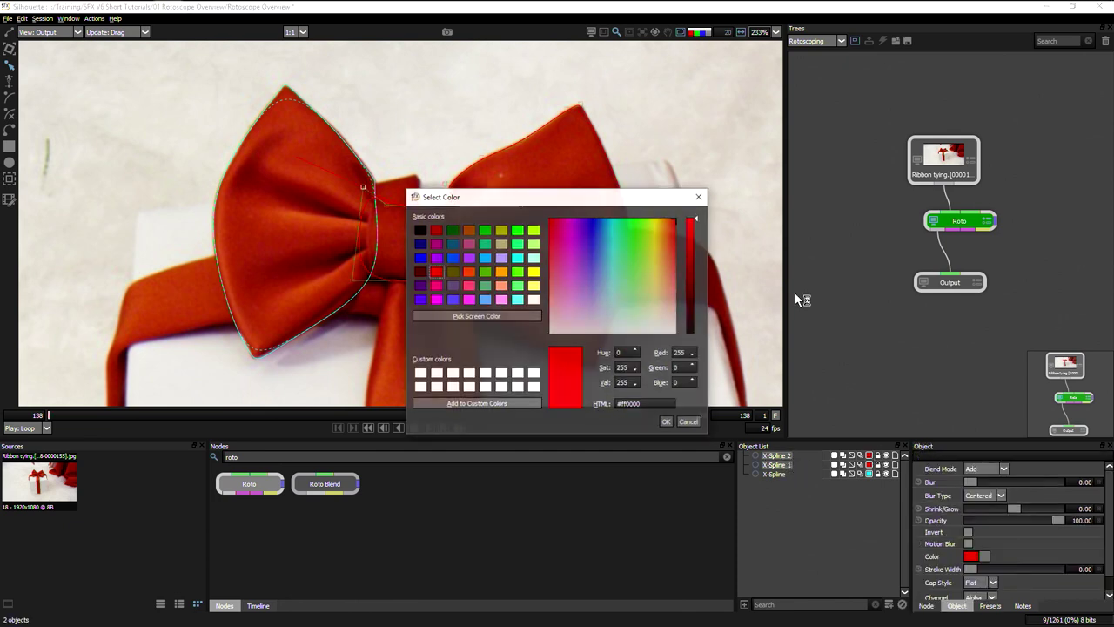
click(519, 259)
click(667, 422)
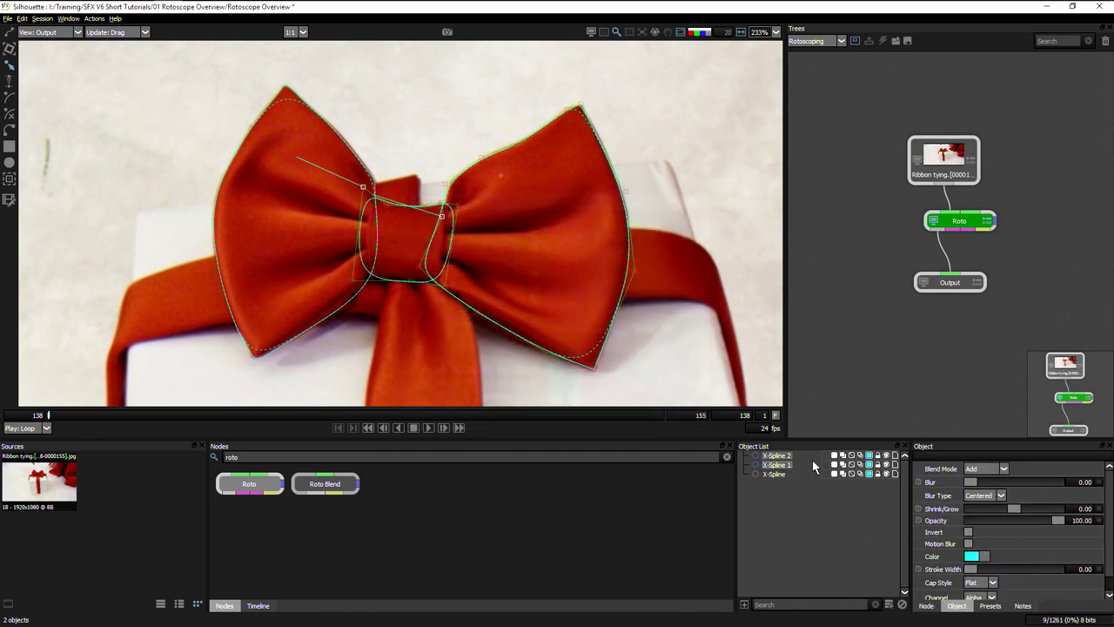
click(840, 525)
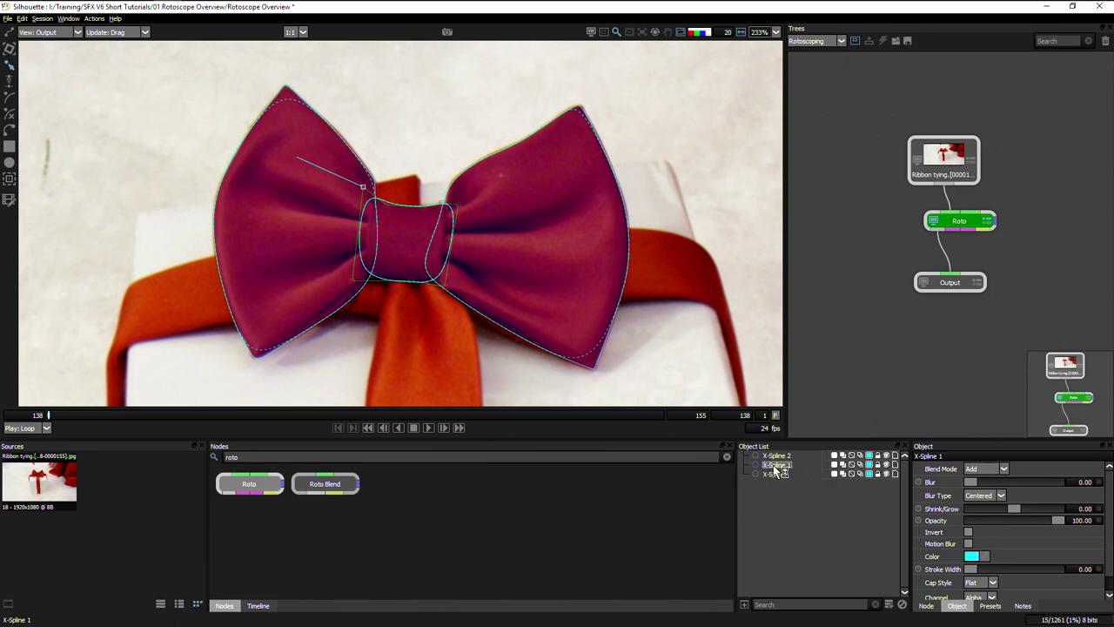
- Rename the center knot shape as "Middle bow" and the right loop shape as "Bow Right"
text(Midd)
key(Return)
click(779, 454)
text(Bow)
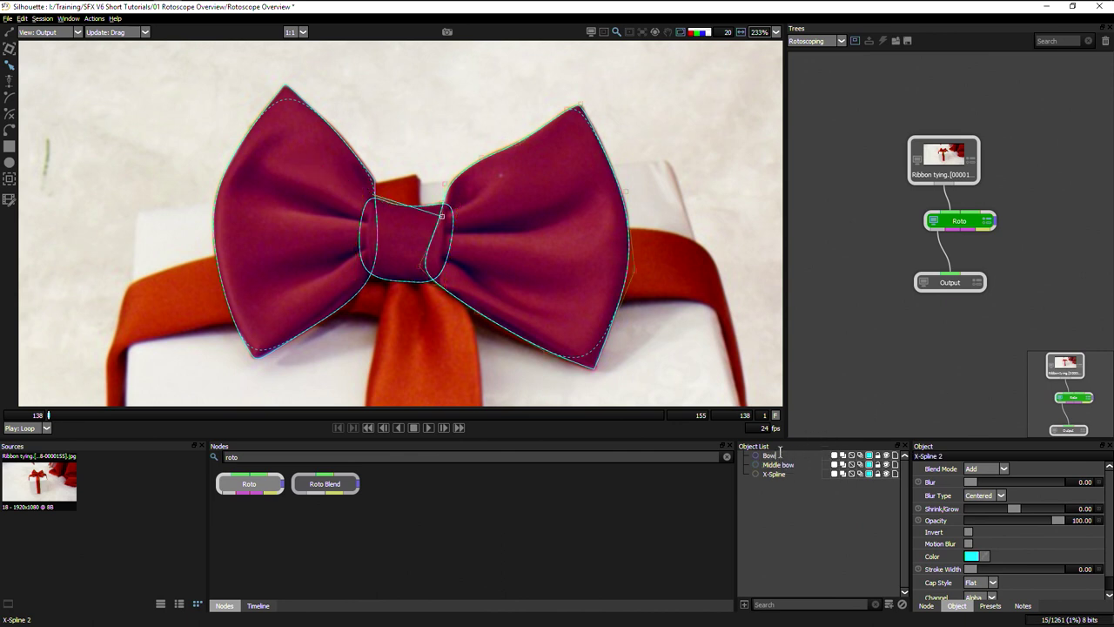
text( Right)
key(Return)
- Rename the center knot shape as "Bow middle" and the left loop shape as "Bow Left"
double_click(776, 464)
text(B)
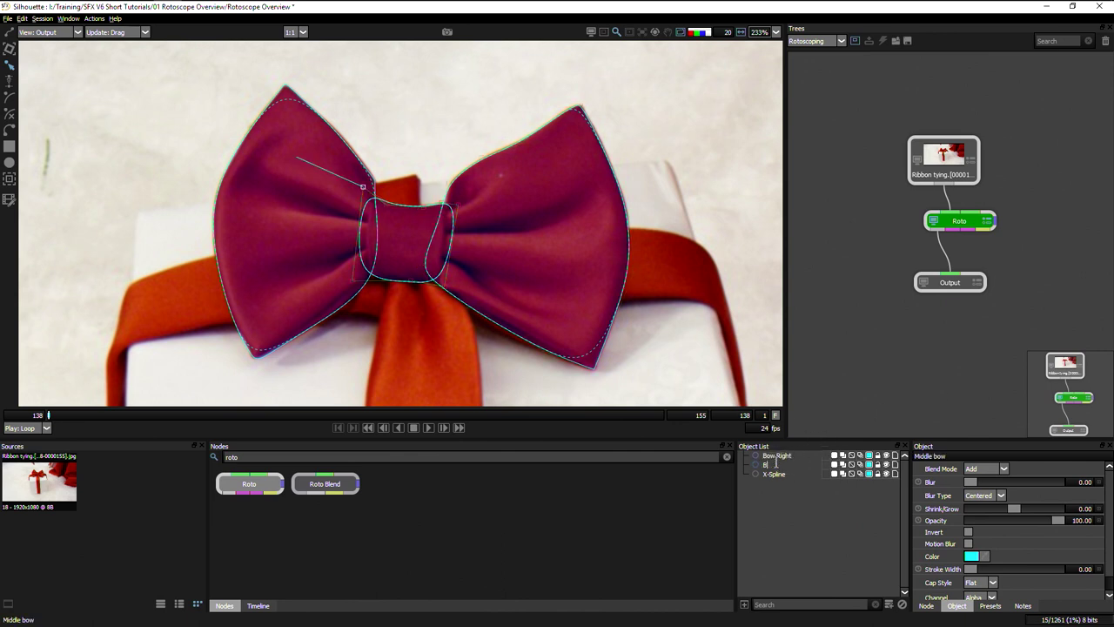
text(ow middle)
key(Return)
double_click(771, 473)
text(Bow Left)
key(Return)
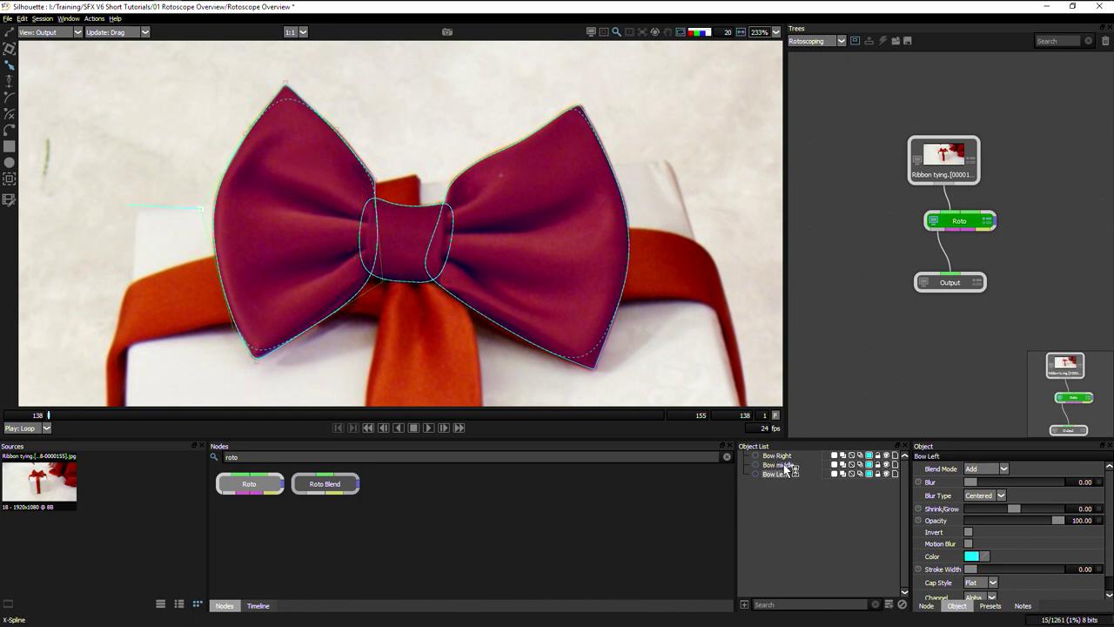
- Cycle the Bow middle shape's blend mode repeatedly through options including Add, Subtract and Multiply, stopping at Multiply
click(776, 464)
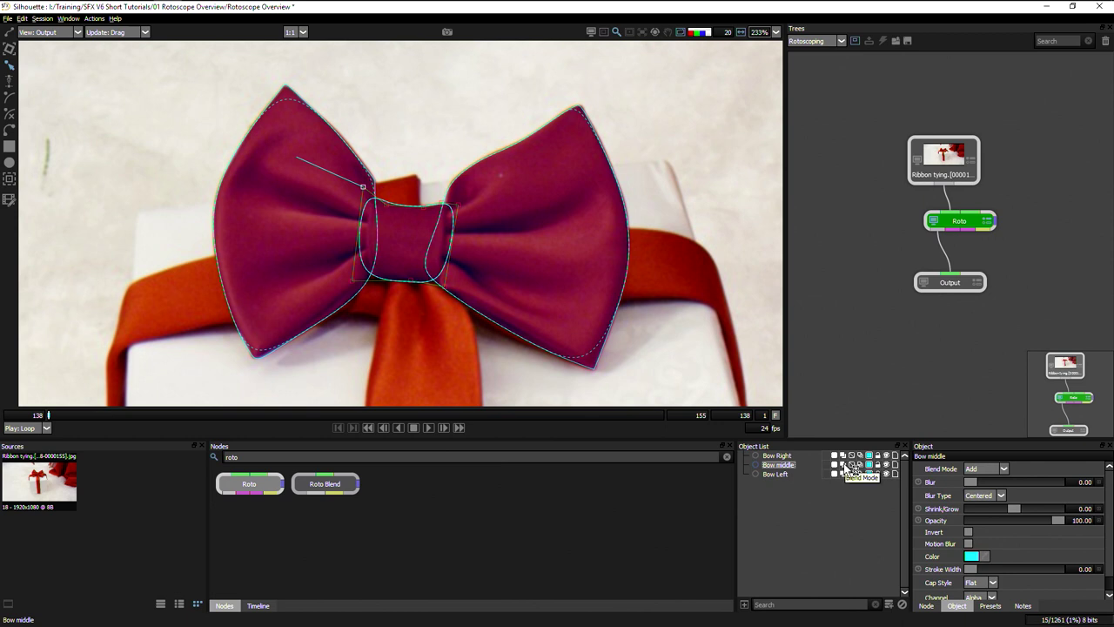
click(844, 465)
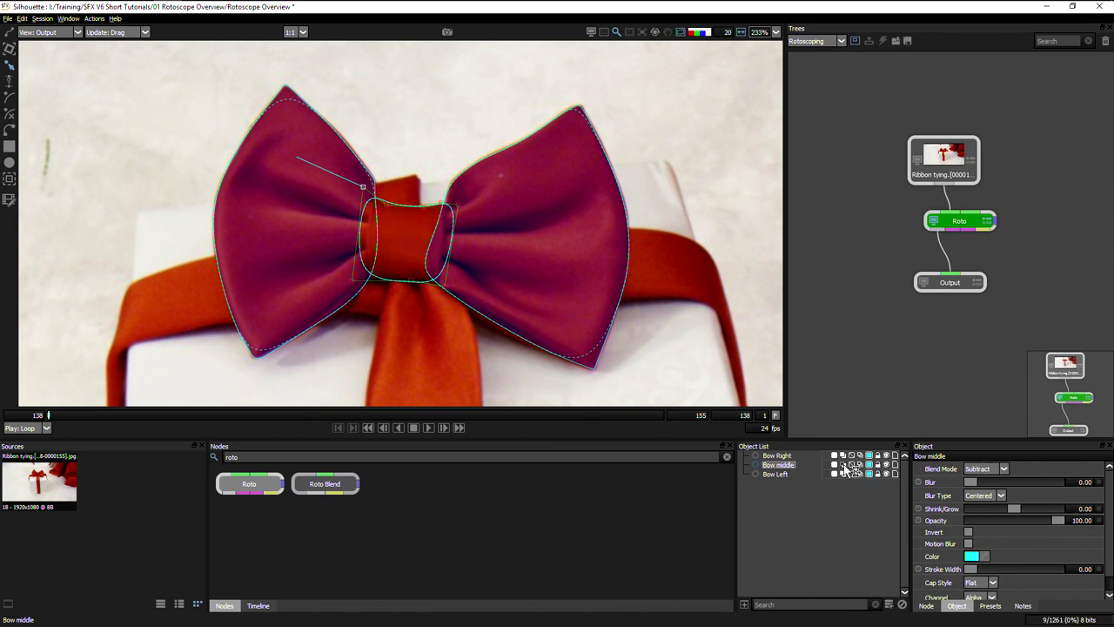
click(844, 467)
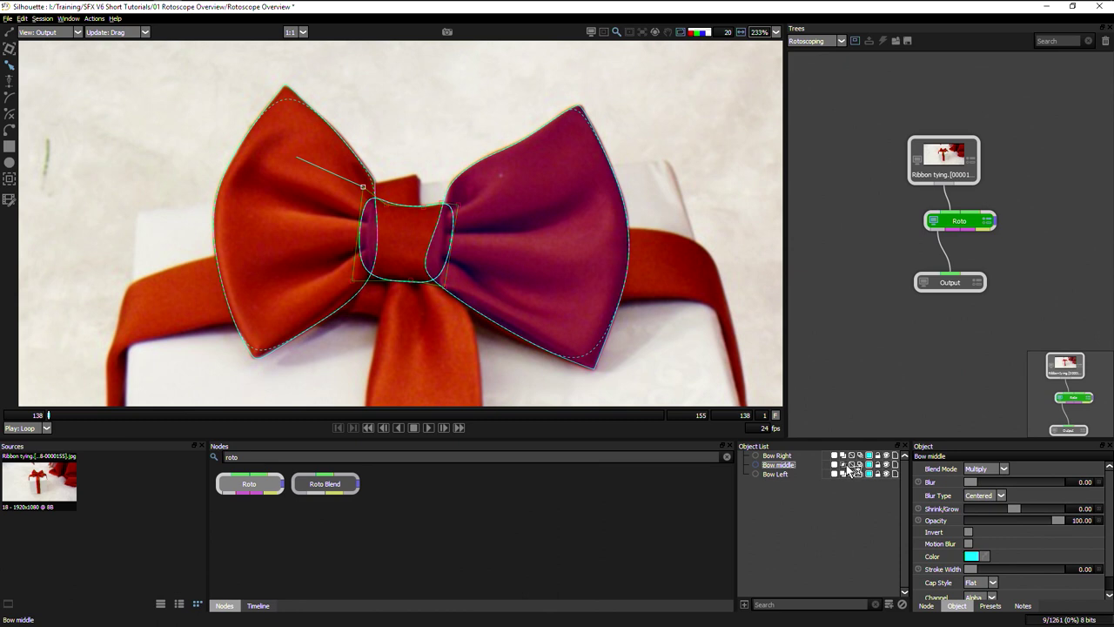
click(845, 467)
click(845, 467)
click(844, 467)
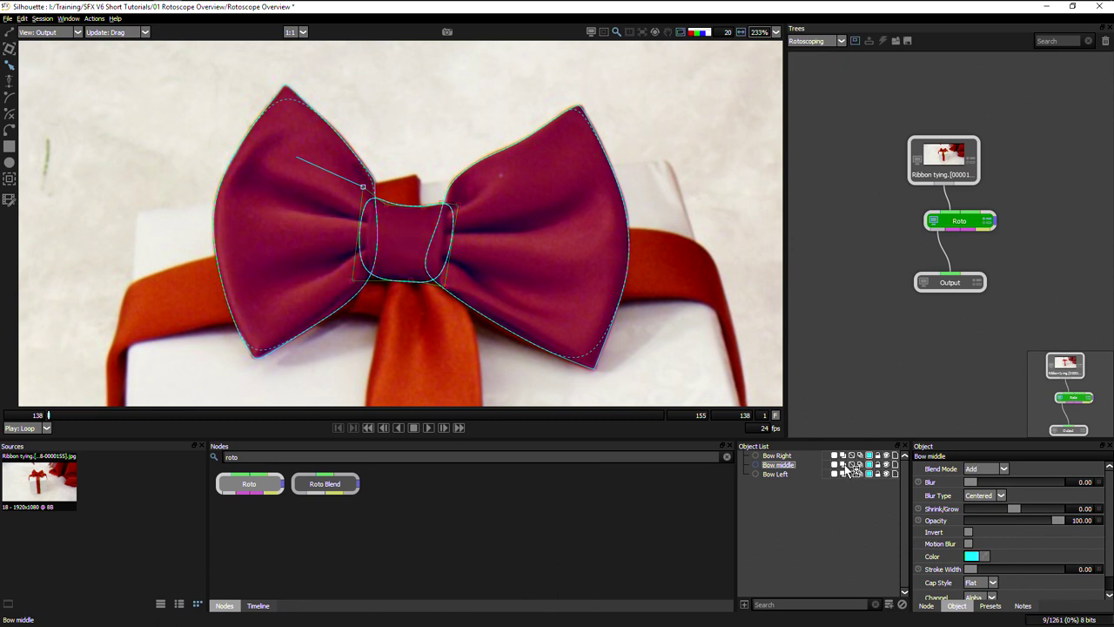
click(844, 467)
click(845, 465)
click(845, 466)
click(846, 466)
click(846, 466)
click(847, 466)
click(846, 465)
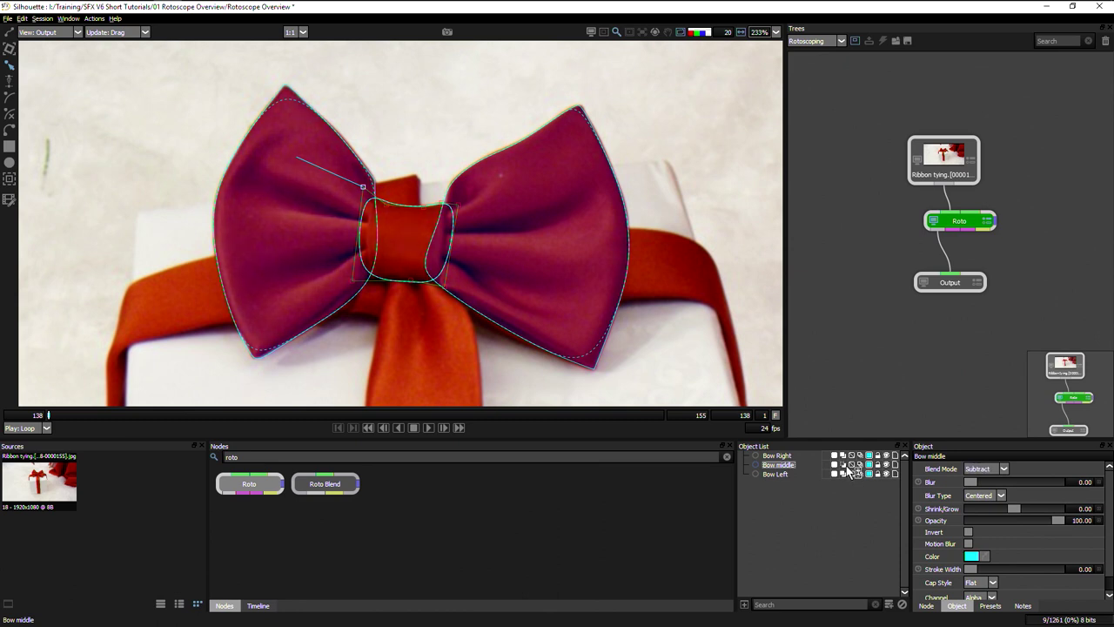
click(847, 466)
click(846, 467)
click(844, 467)
click(844, 467)
click(844, 467)
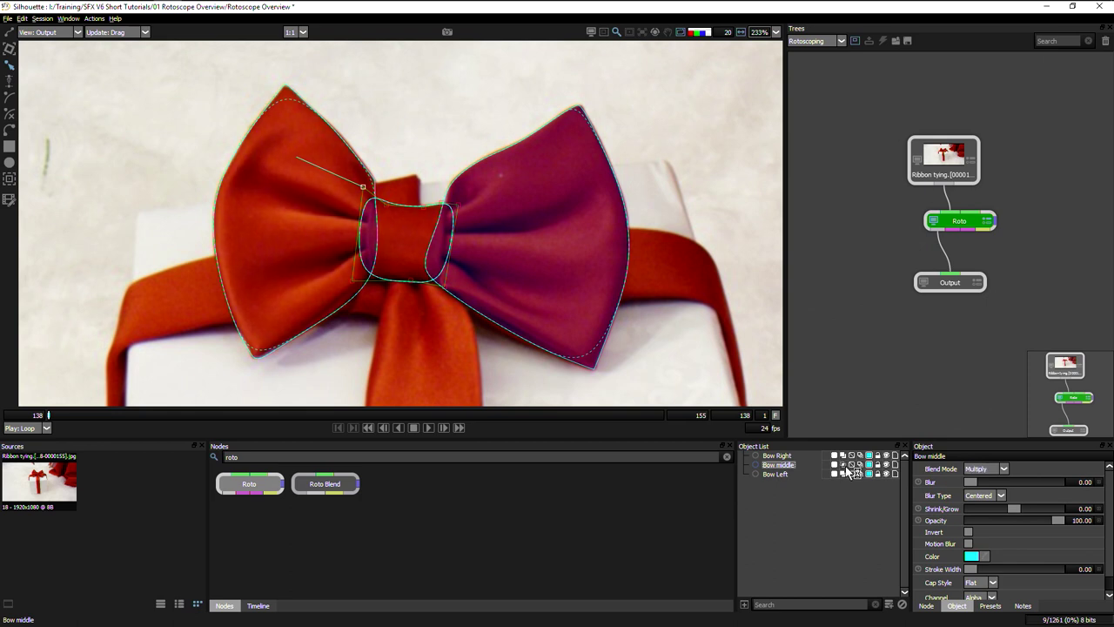
- Cycle the Bow middle shape's blend mode from Multiply through the other options back to Add
click(844, 466)
click(846, 469)
click(847, 468)
click(846, 468)
click(847, 468)
click(846, 468)
click(846, 469)
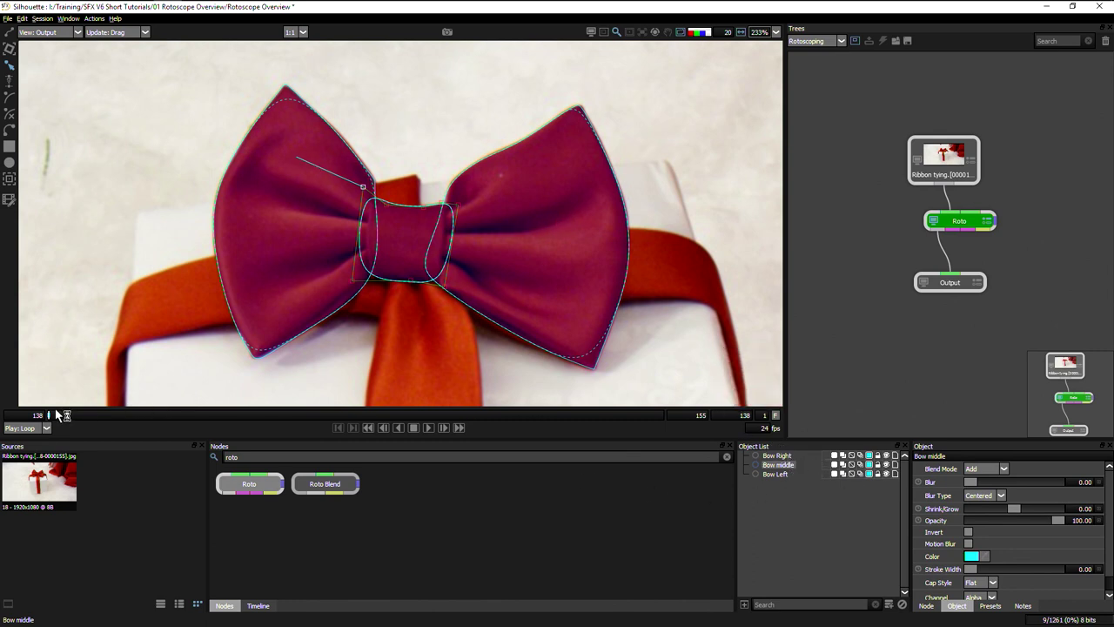
- Go to frame 147 and select the Bow middle shape's upper control points, followed by its lower ones
drag(52, 419, 376, 412)
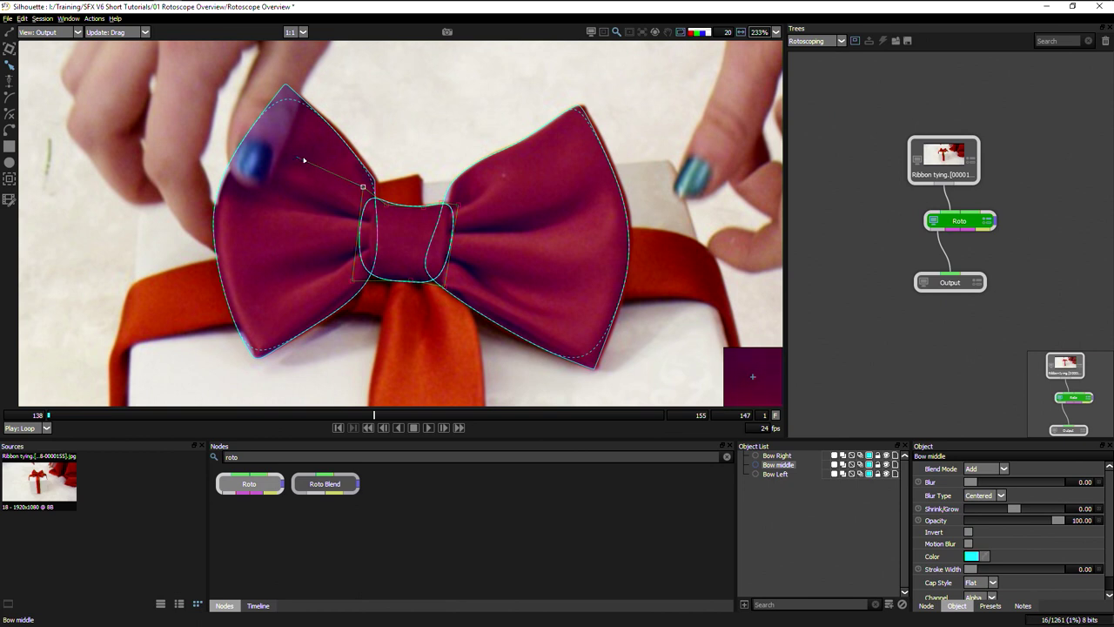
drag(303, 183, 489, 229)
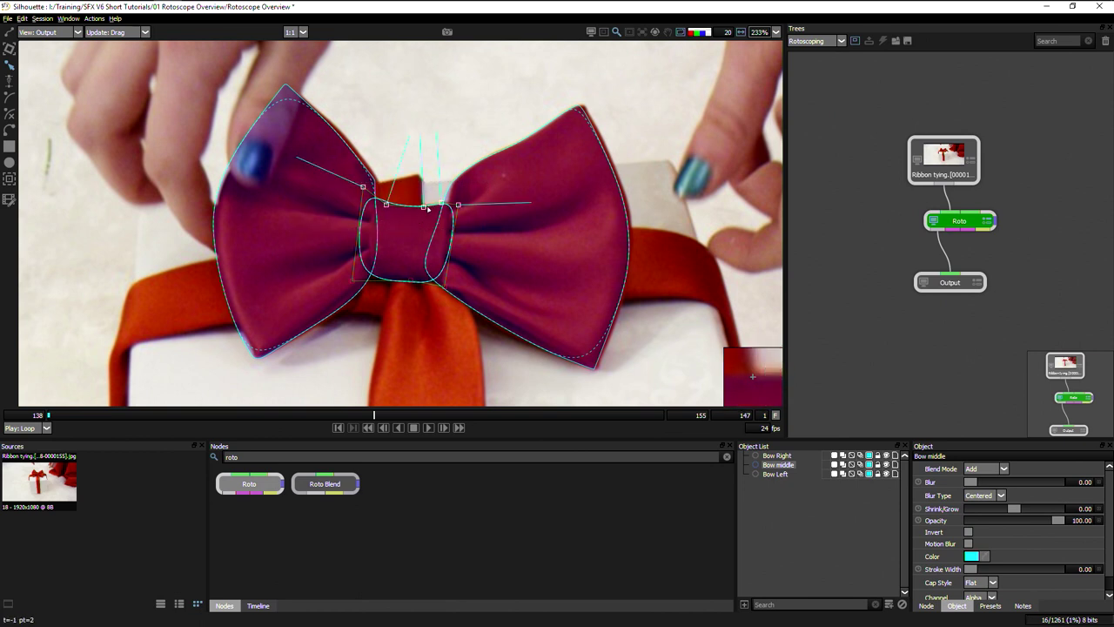
drag(294, 284, 485, 258)
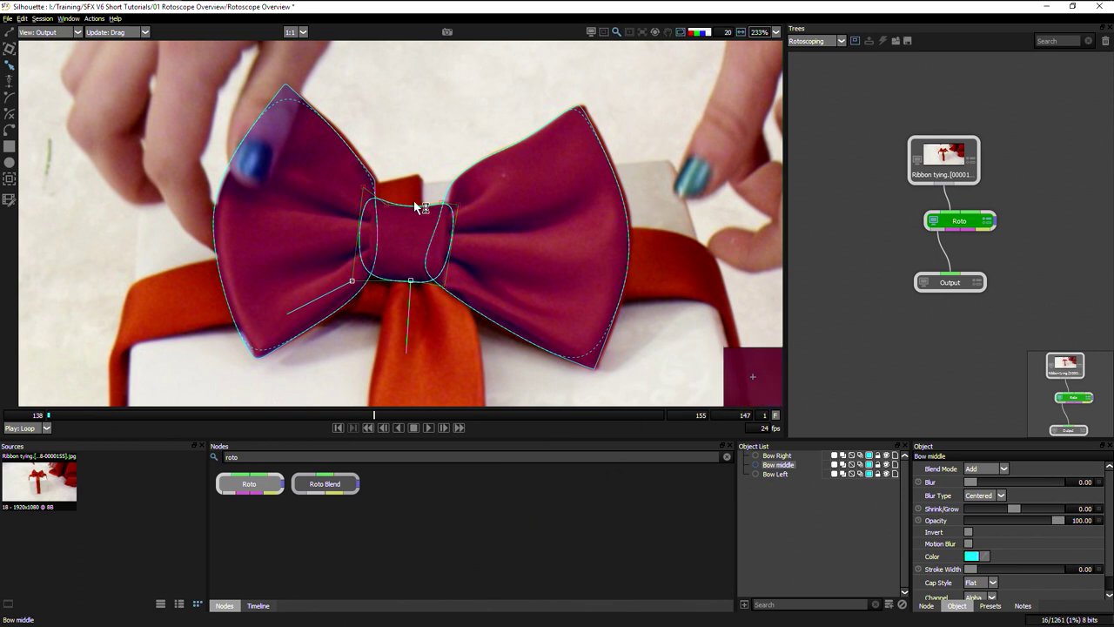
- Select the Bow Right, Bow middle and Bow Left shapes together and move them with the Transform tool to match the bow at frame 147
click(782, 456)
shift+click(775, 475)
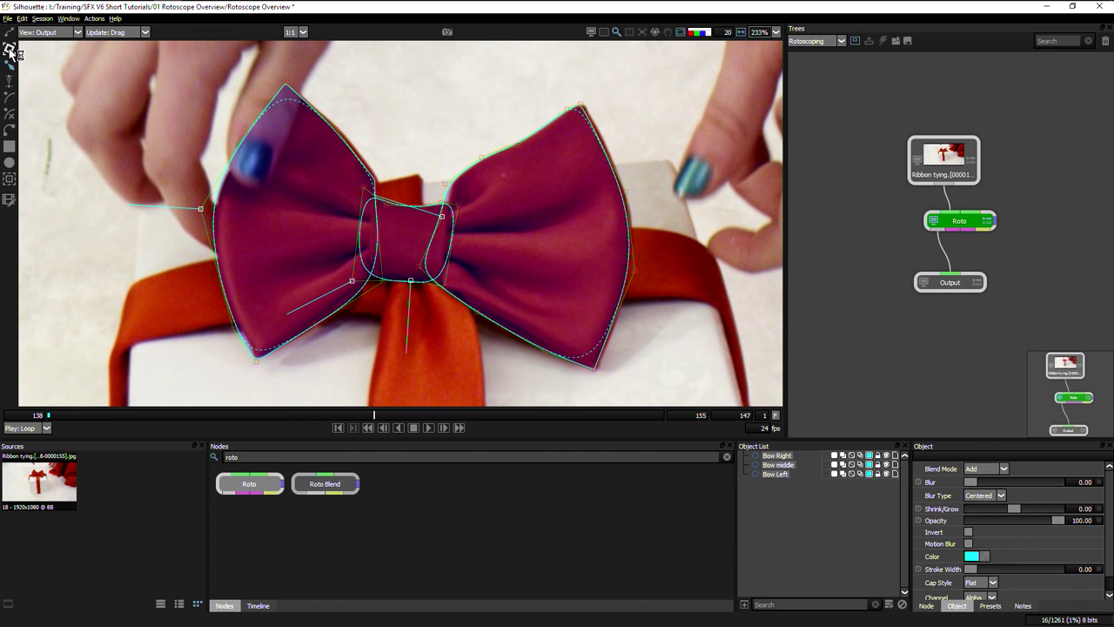
click(9, 49)
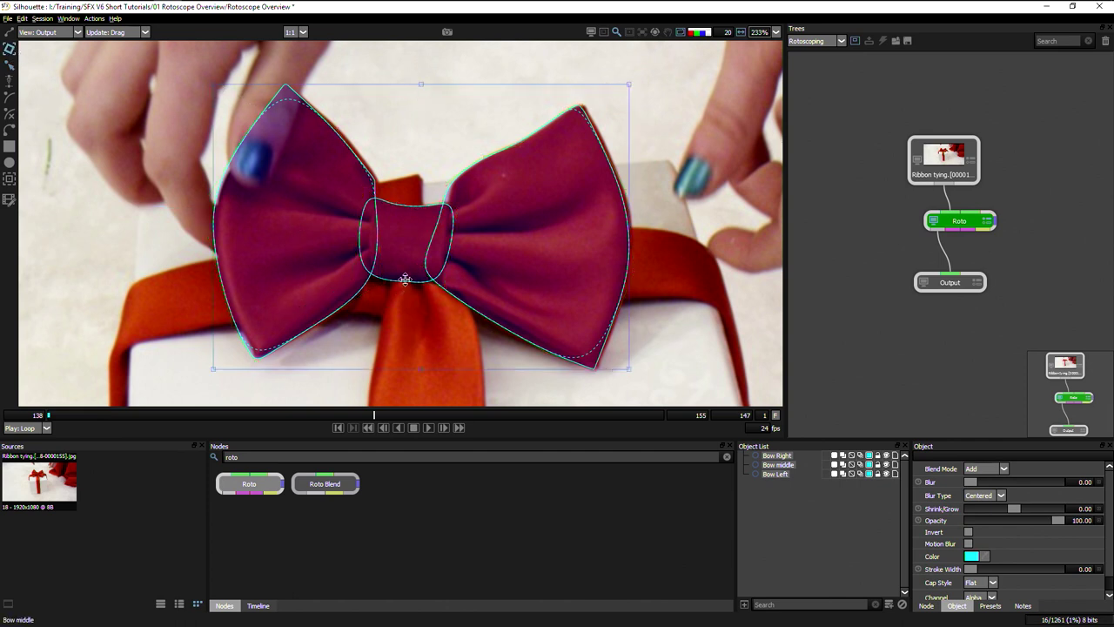
drag(405, 280, 403, 280)
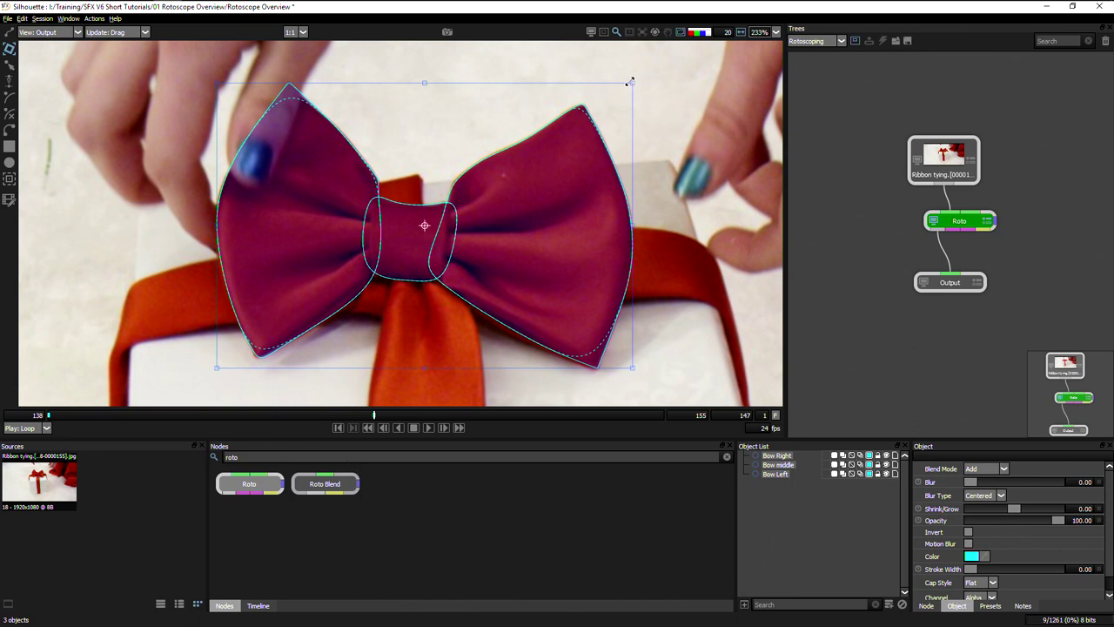
- Try scaling the three bow shapes proportionally, vertically and horizontally with the transform box, undoing each change
mouse_move(634, 81)
mouse_down()
mouse_move(604, 110)
mouse_move(642, 77)
mouse_up()
key(ctrl+z)
drag(424, 84, 417, 165)
key(ctrl+z)
drag(635, 227, 550, 224)
key(ctrl+z)
- Scale the three bow shapes slightly to fit at frame 147, and check the match between frames 138 and 147
mouse_move(635, 81)
mouse_down()
mouse_move(609, 63)
mouse_move(522, 48)
mouse_move(592, 59)
mouse_move(439, 70)
mouse_move(522, 62)
mouse_move(633, 84)
mouse_up()
click(43, 417)
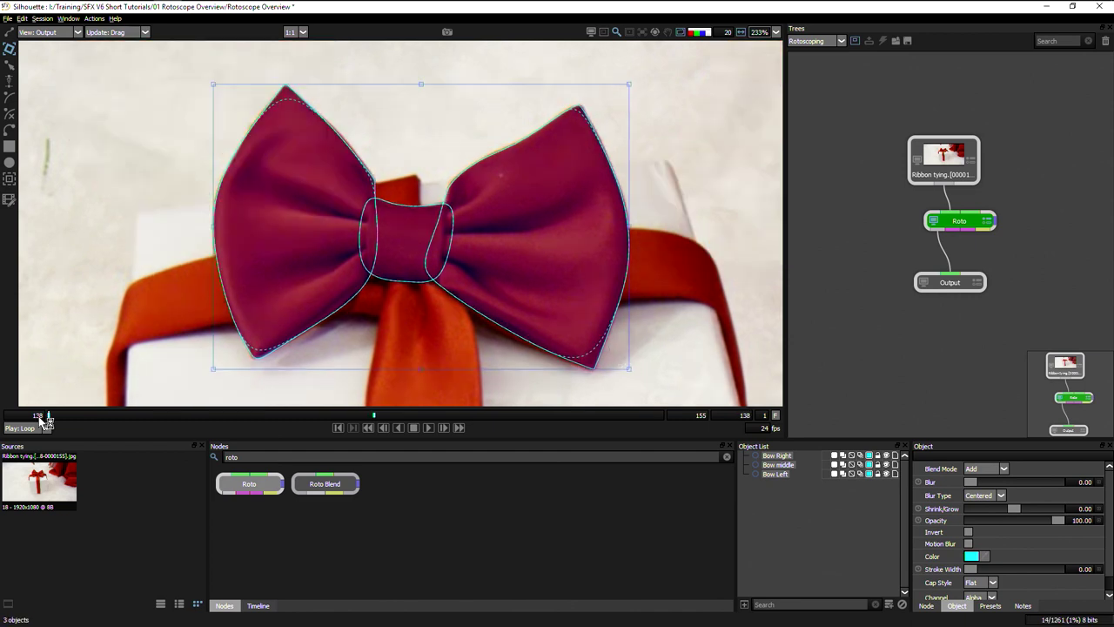
drag(42, 417, 376, 414)
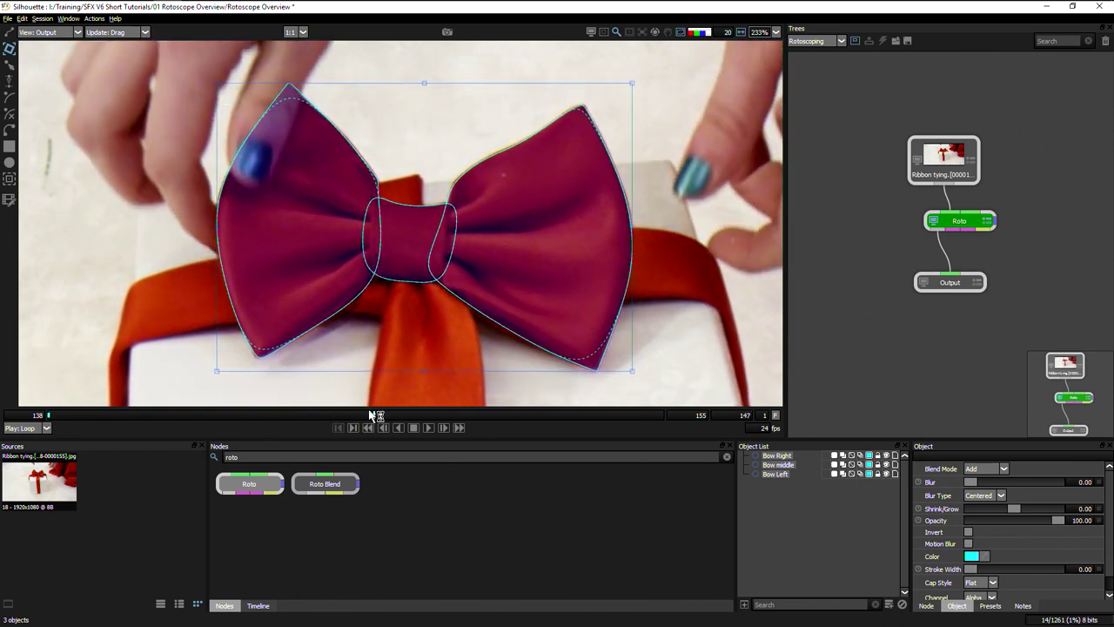
- Draw a closed X-Spline around the thumb covering the left bow loop at frame 147, adjusting its points to follow the thumb's edge
click(10, 111)
click(327, 46)
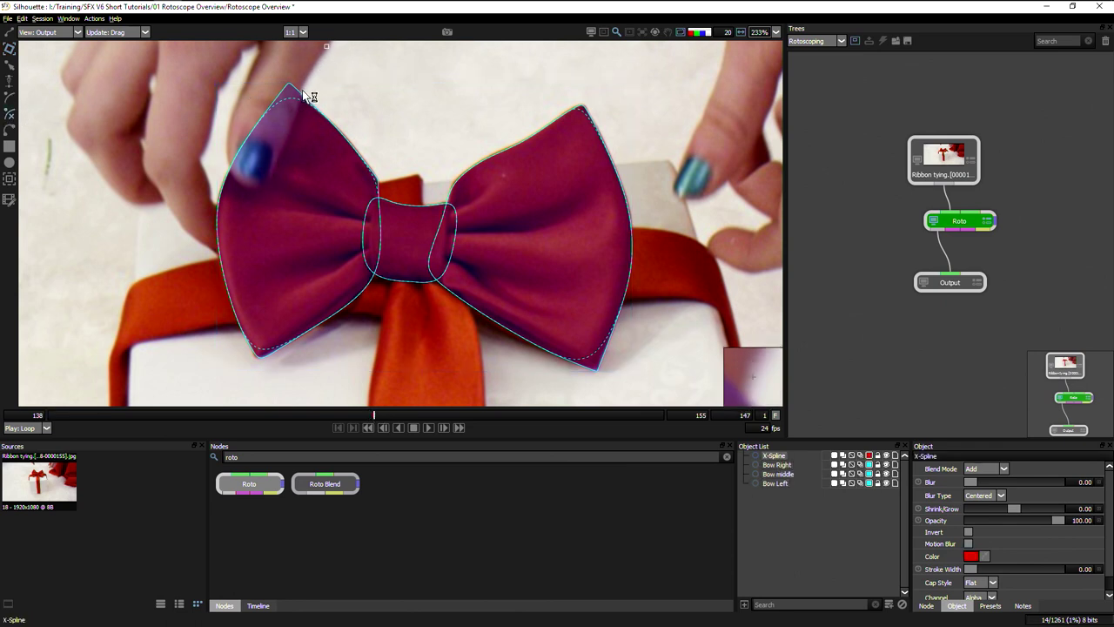
click(301, 84)
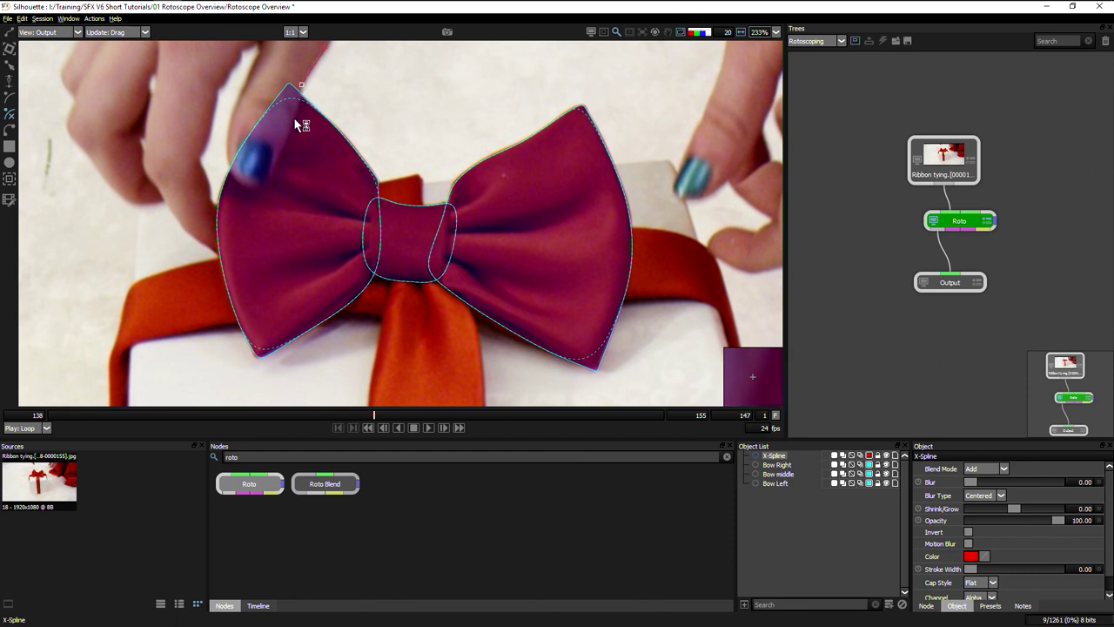
key(a)
key(a)
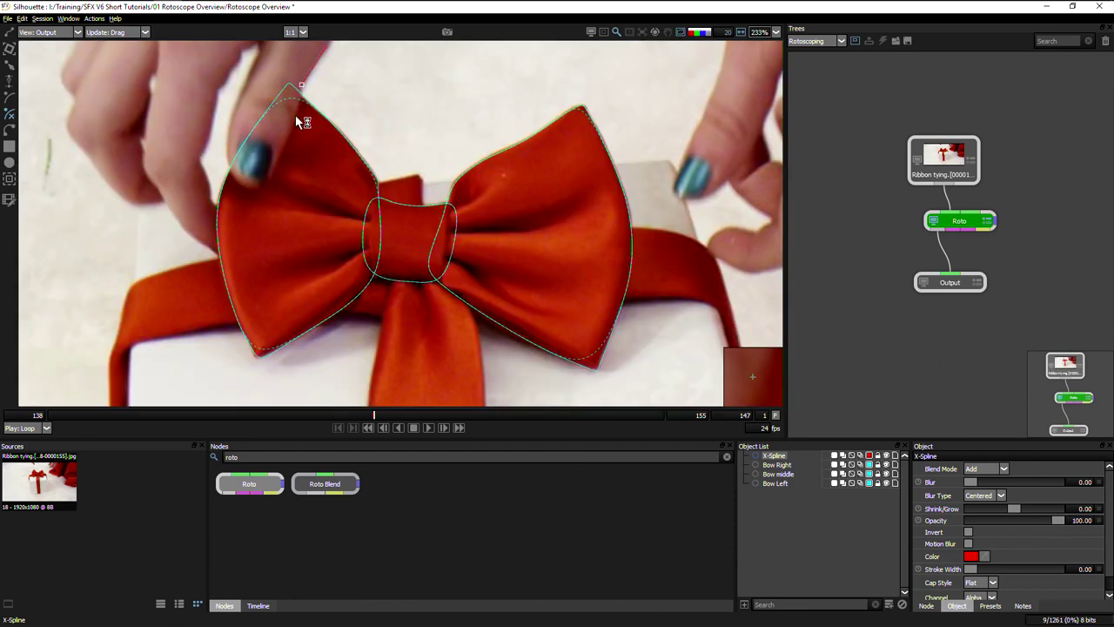
click(295, 115)
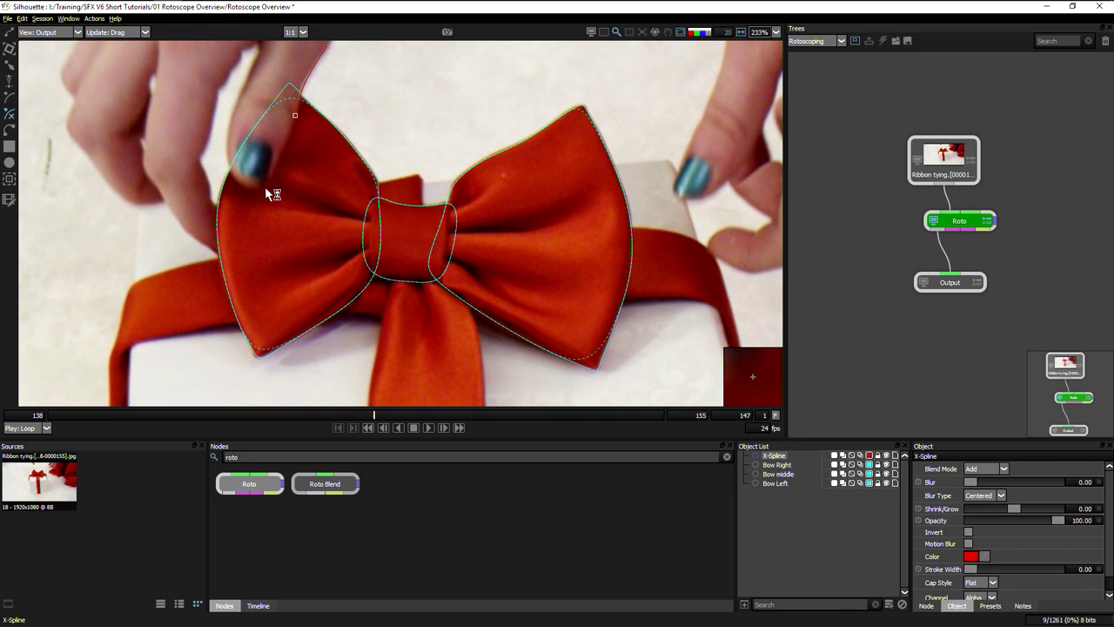
click(265, 186)
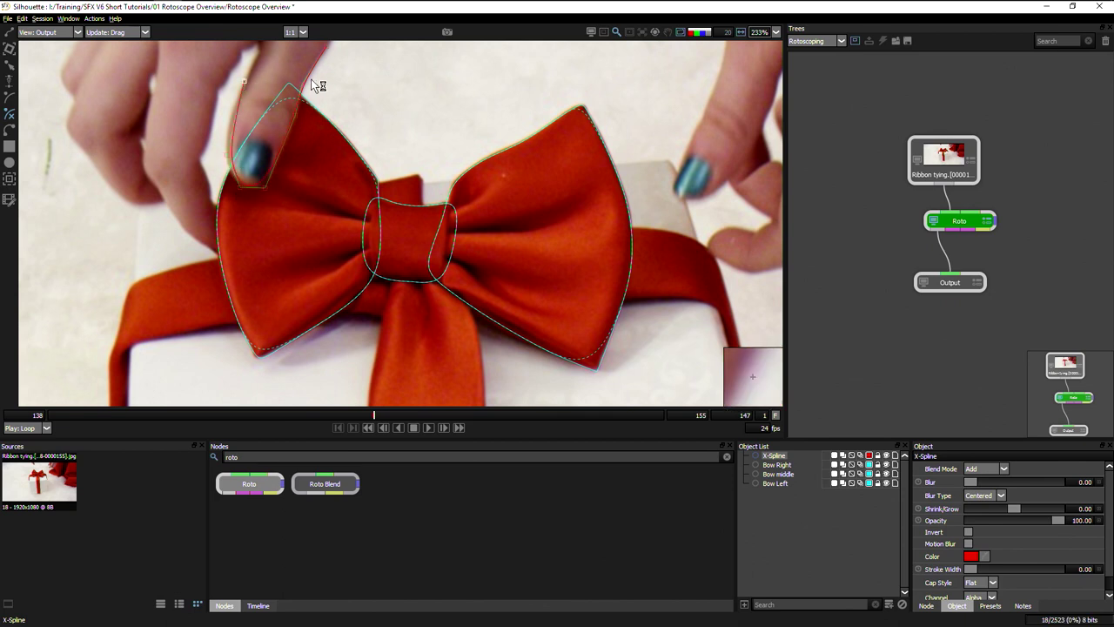
click(262, 51)
drag(265, 187, 234, 186)
drag(228, 155, 223, 143)
click(242, 81)
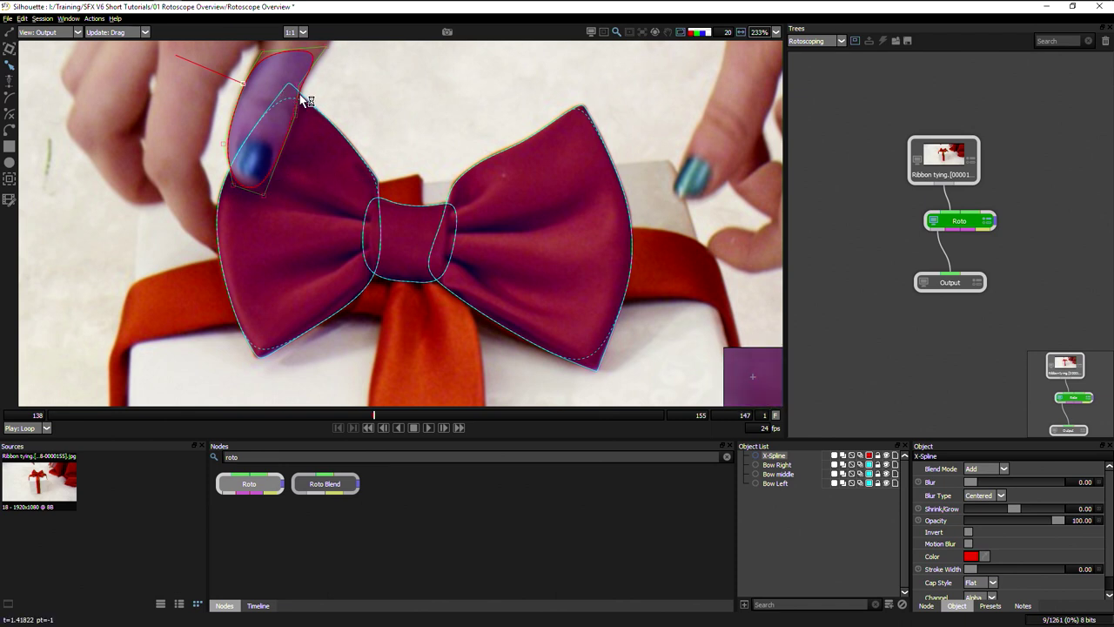
- Hide the shape outlines in the viewer and set the matte overlay opacity to 40
click(682, 33)
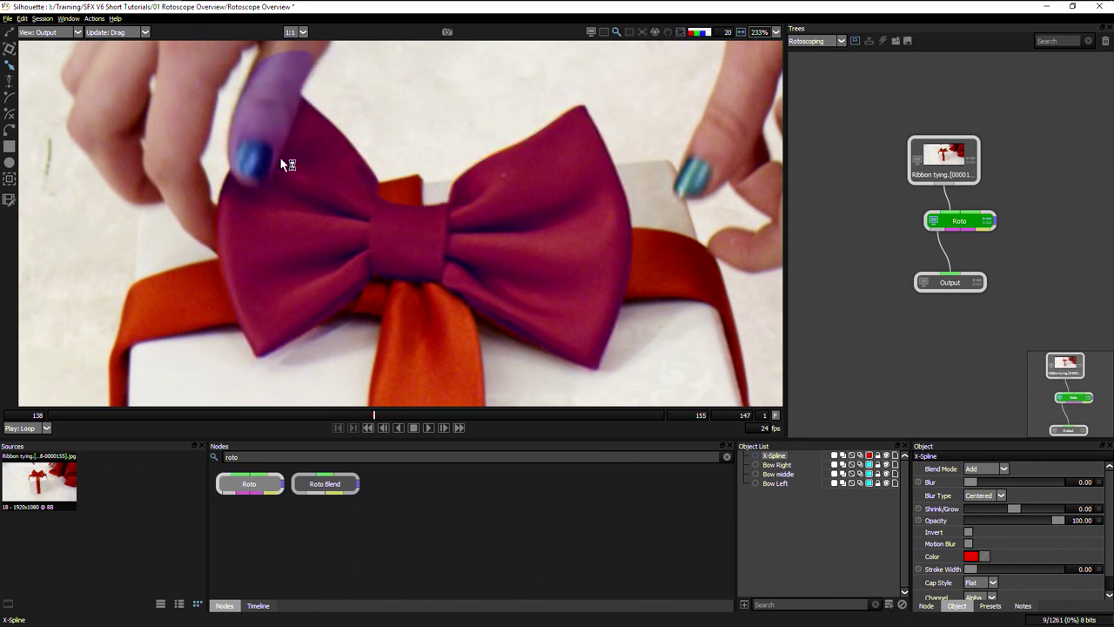
click(720, 35)
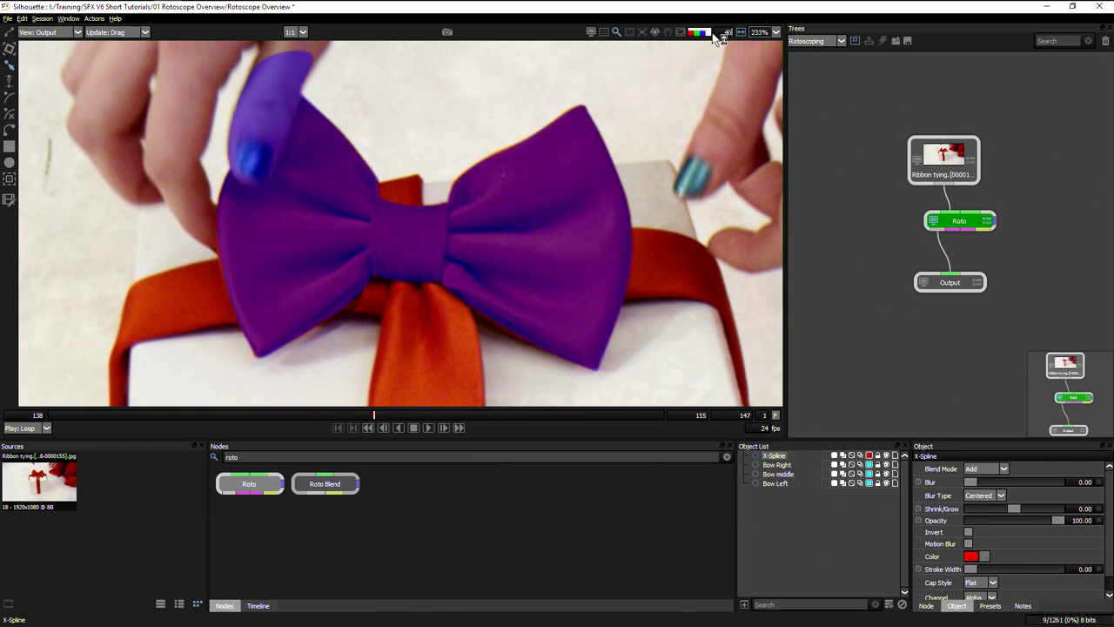
- Rename the new X-Spline shape as "Thumb"
double_click(775, 457)
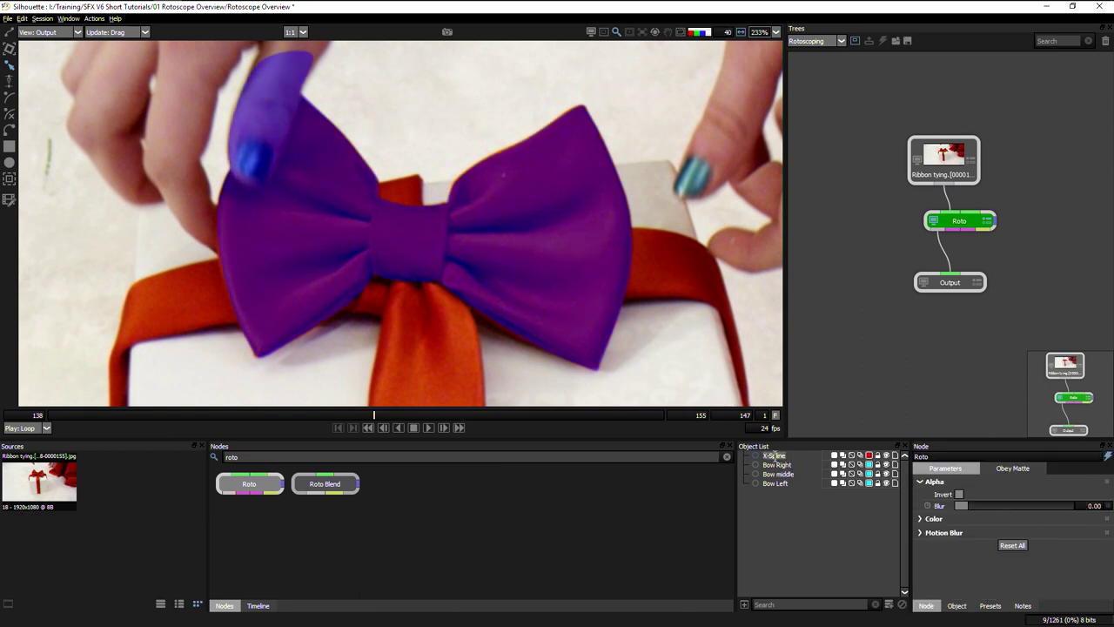
text(Thumb)
key(Return)
- Set the Thumb shape's blend mode to Subtract and adjust its blur
click(847, 457)
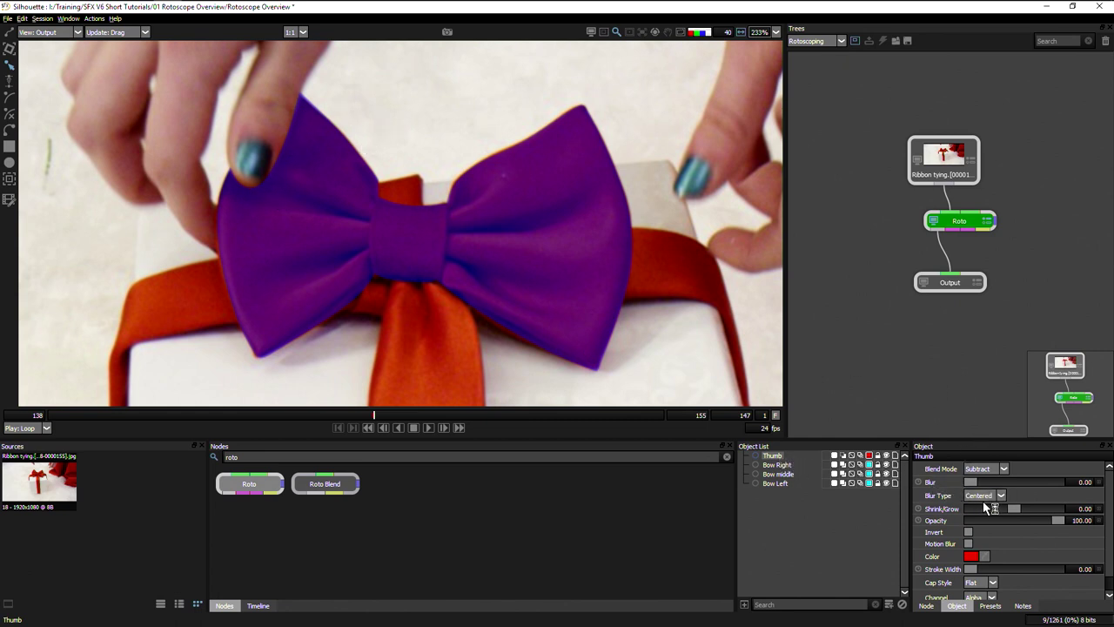
drag(967, 483, 969, 482)
drag(972, 486, 977, 486)
- Group the Bow Right, Bow middle and Bow Left shapes into a new layer and name the layer "Bow"
drag(777, 465, 889, 605)
shift+click(780, 484)
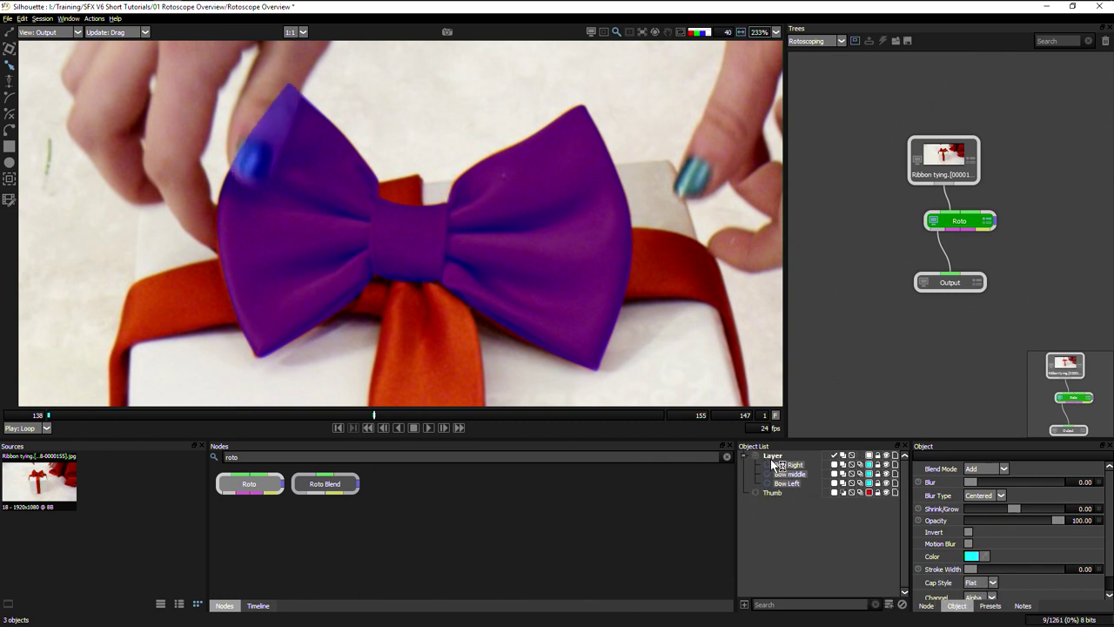
click(770, 457)
text(Bow)
key(Return)
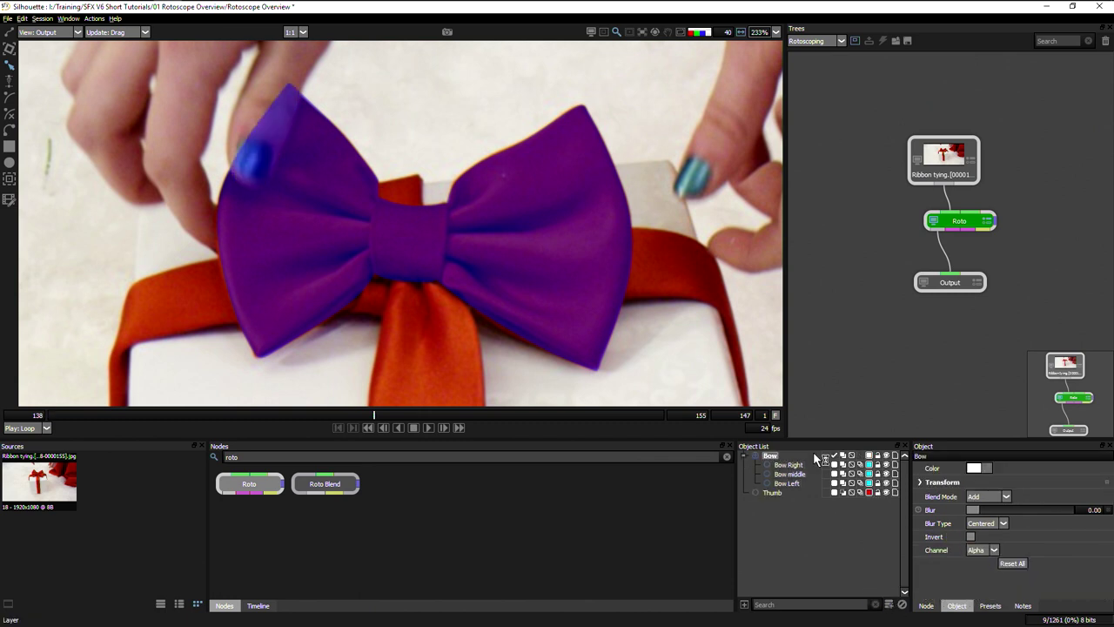
- Collapse the Bow layer, move it below the Thumb shape in the object order, and expand it again with nothing selected
click(742, 456)
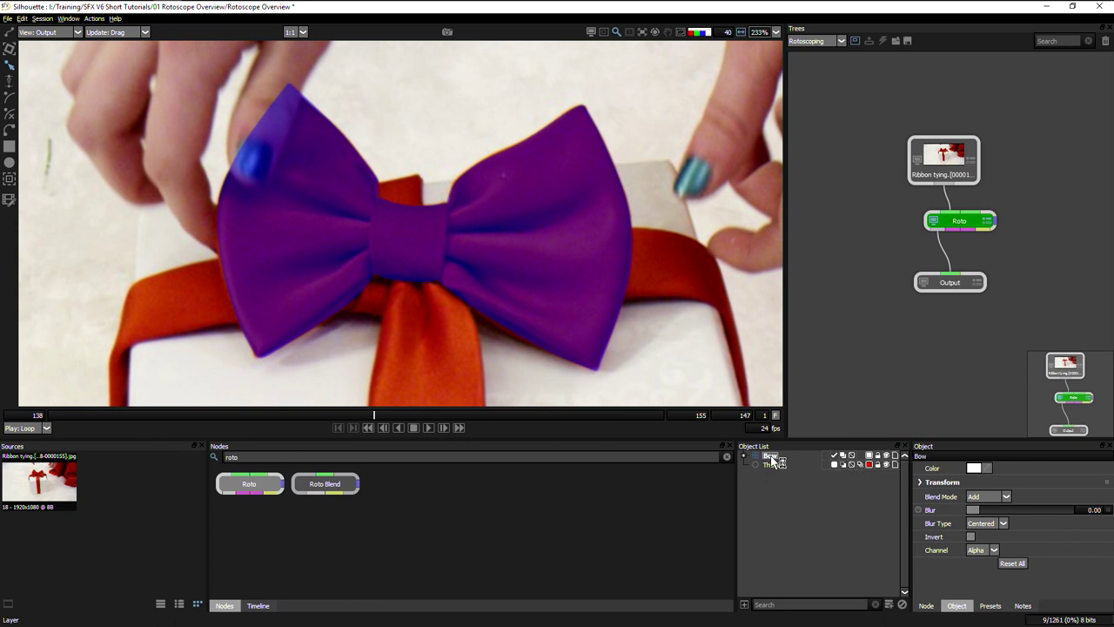
drag(770, 455, 771, 466)
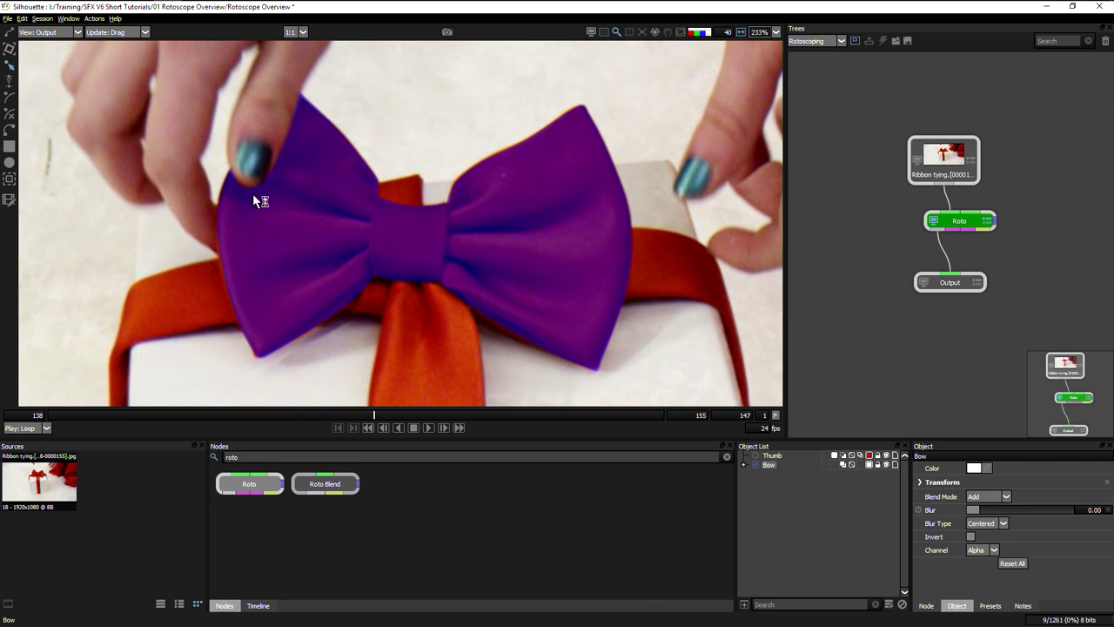
click(747, 509)
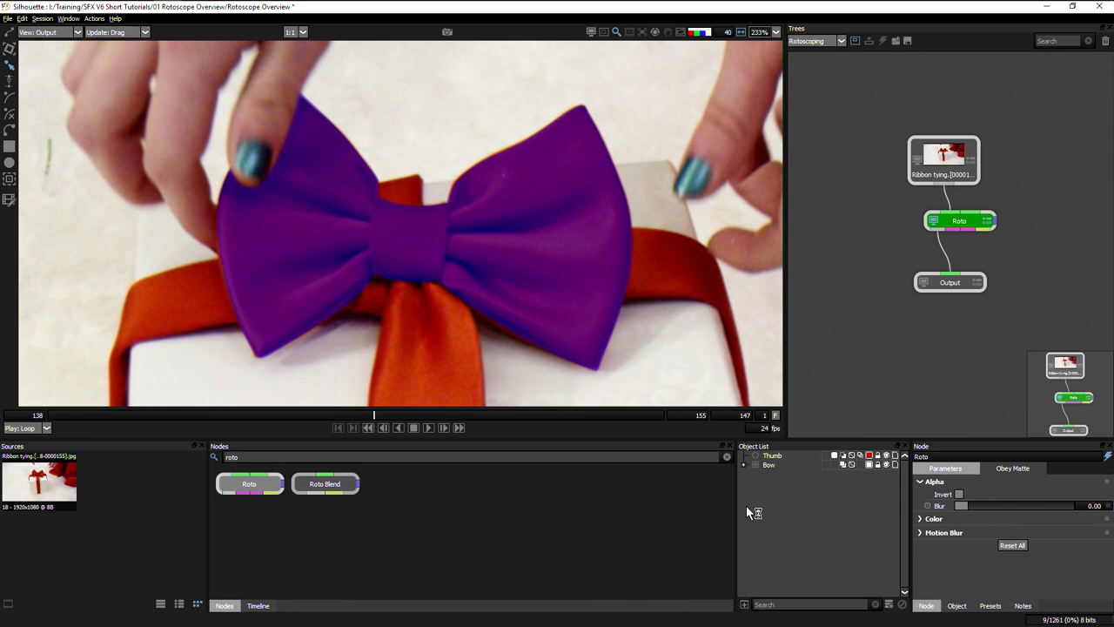
click(745, 466)
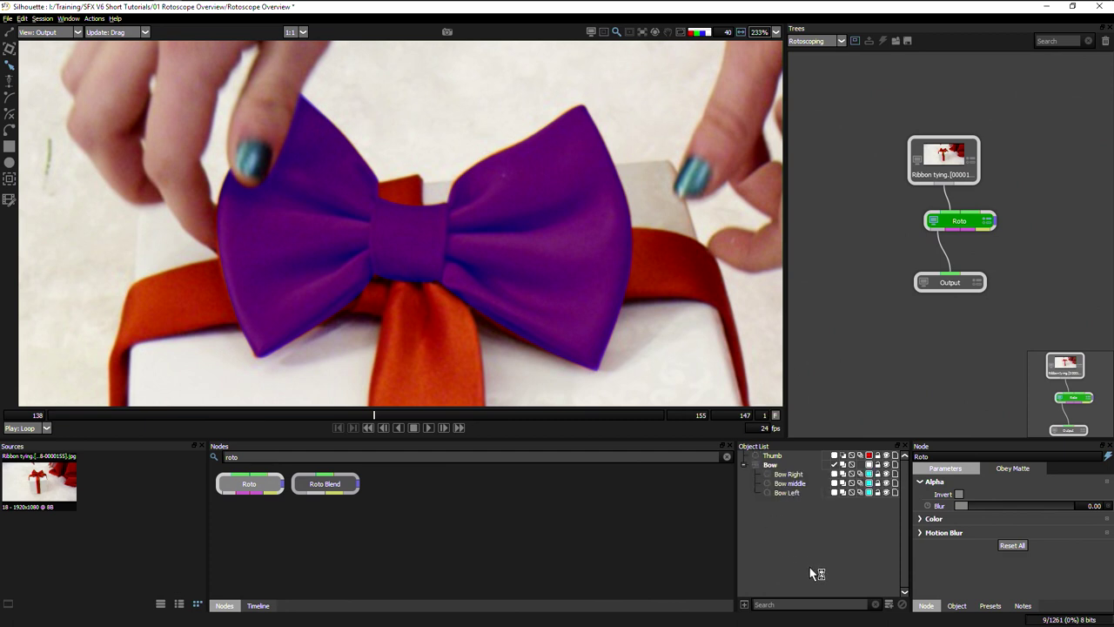